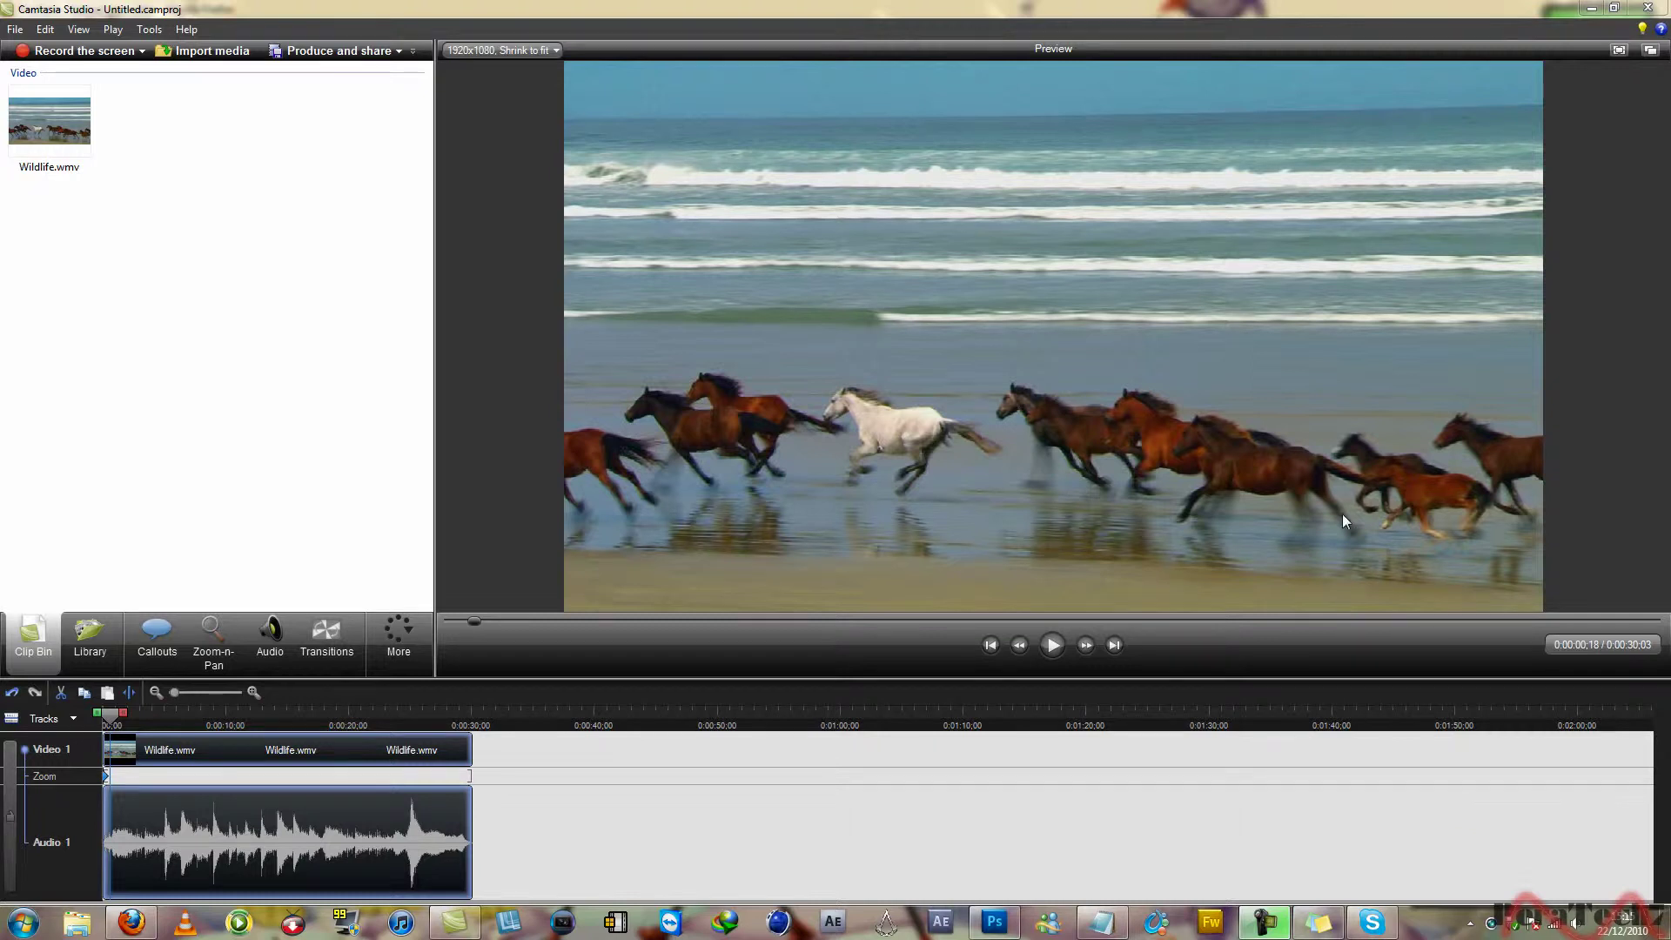
Select the Wildlife.wmv clip, start producing, and open the production preset manager.
left_click_drag(236, 323, 148, 343)
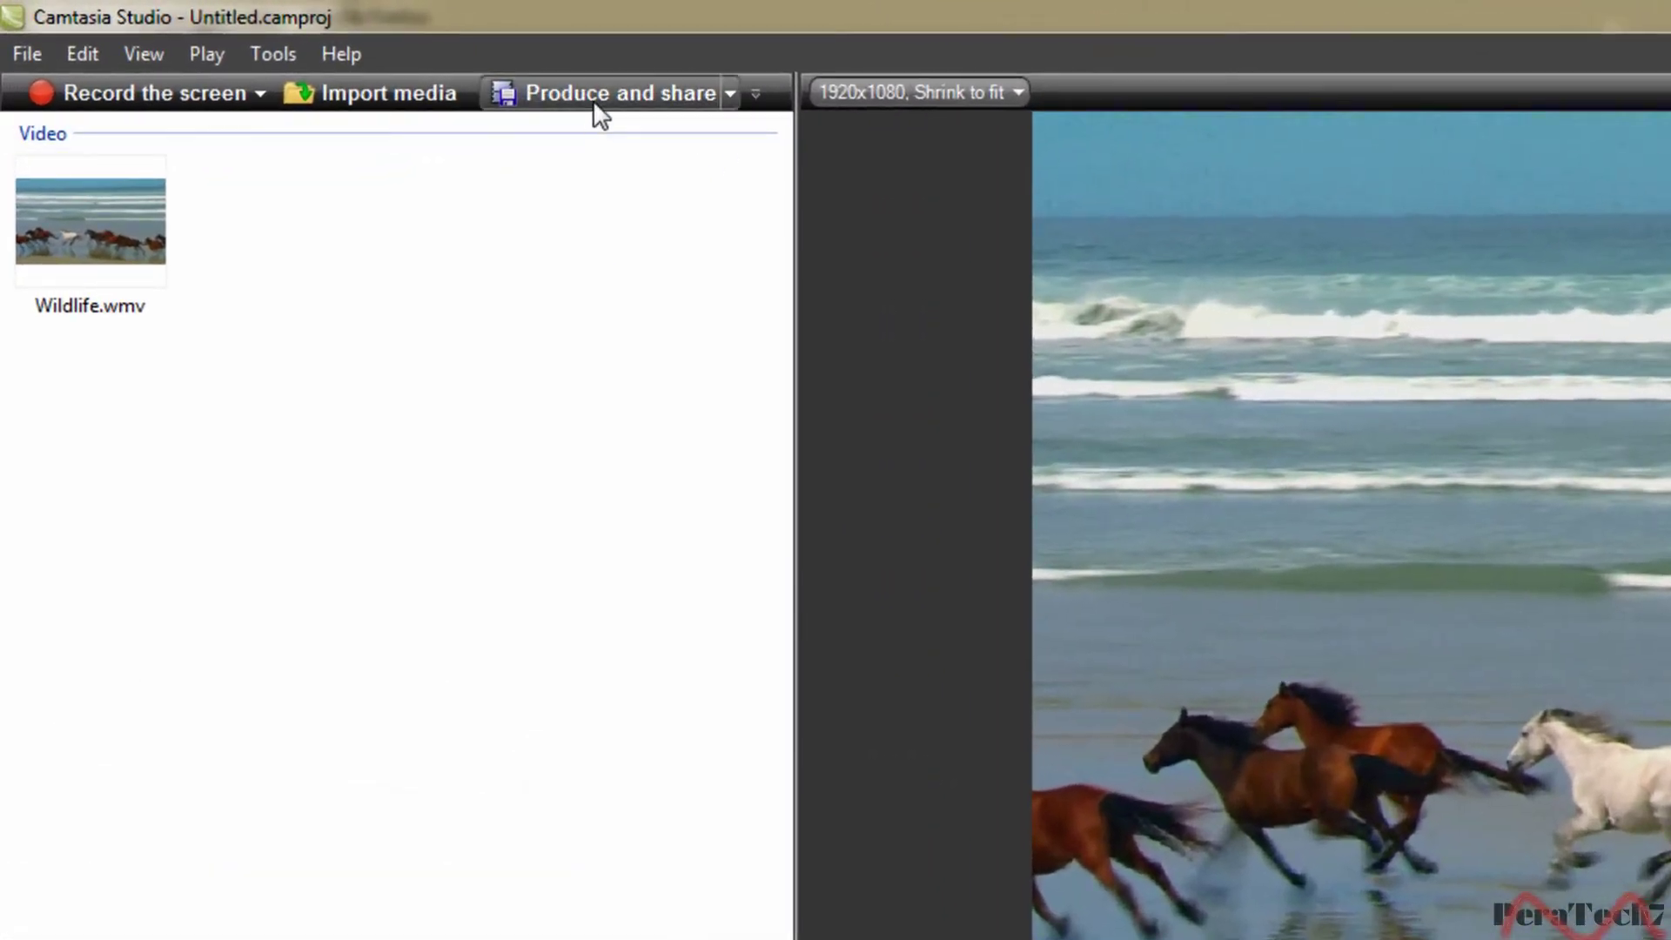
left_click(508, 87)
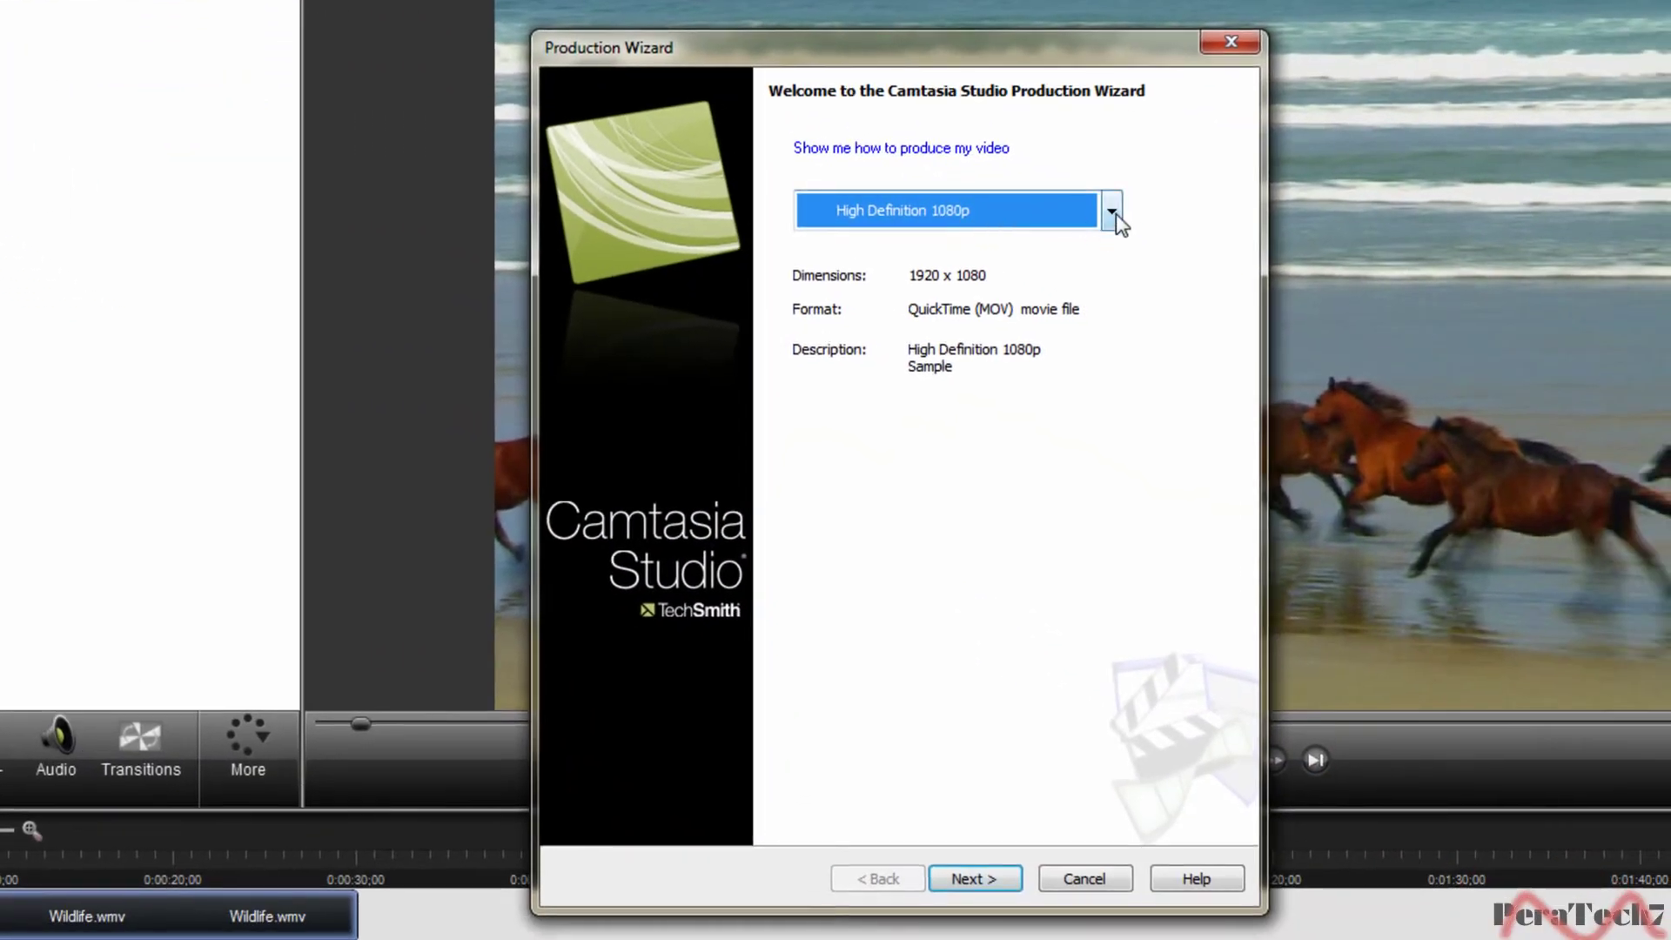
left_click(1572, 413)
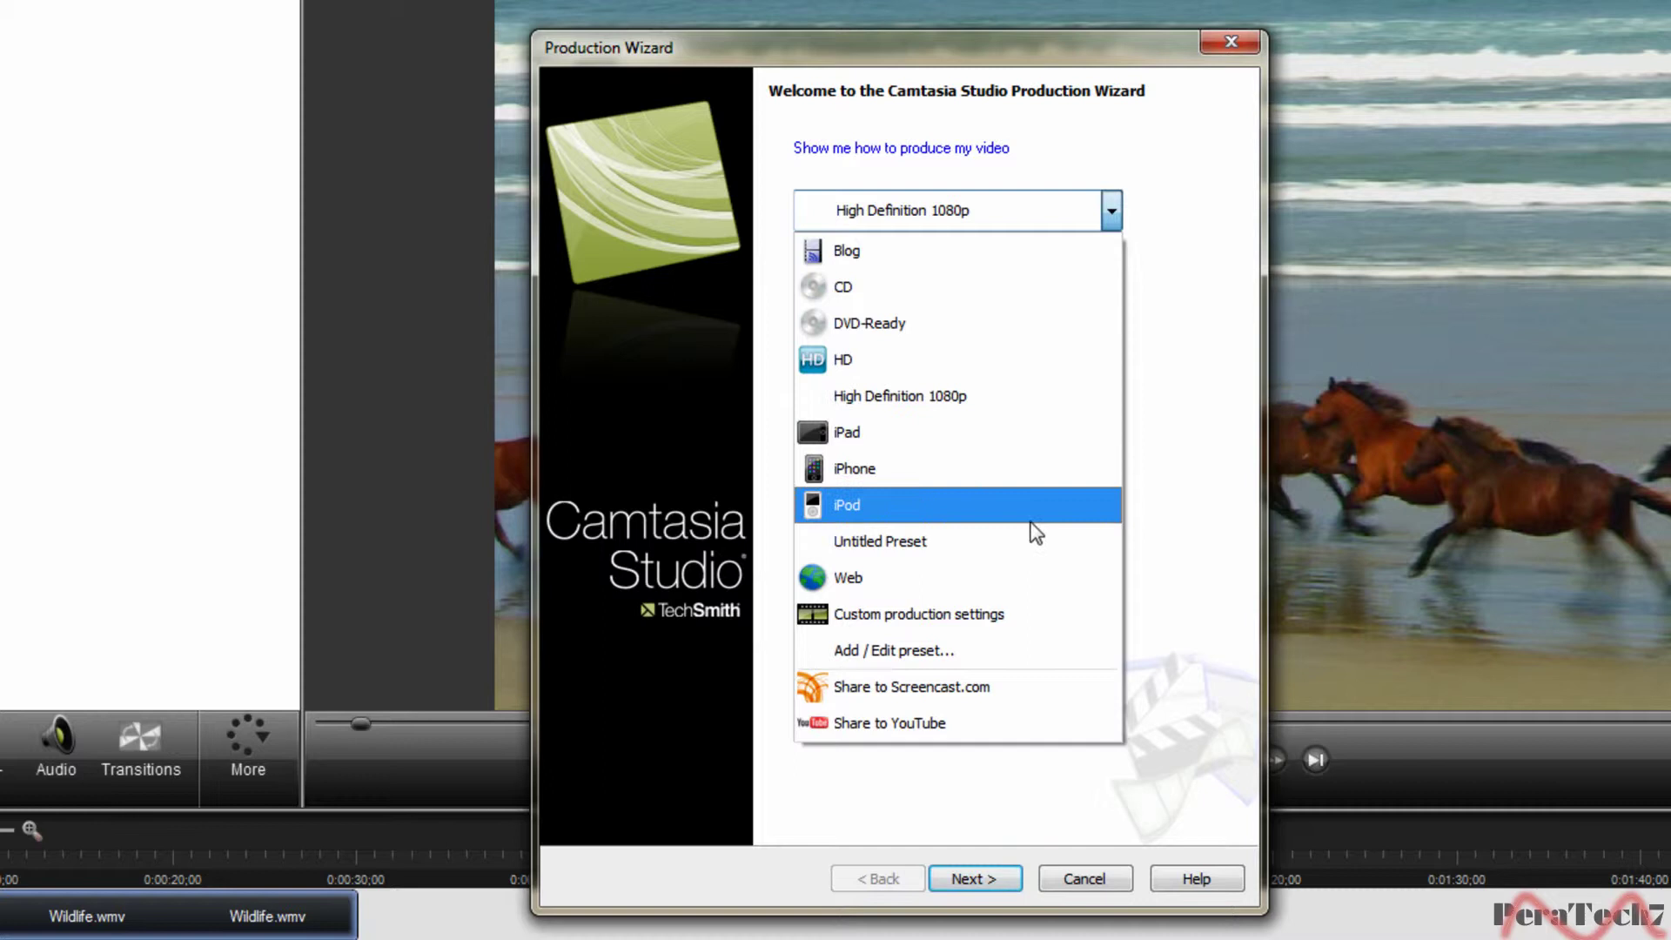
left_click(955, 665)
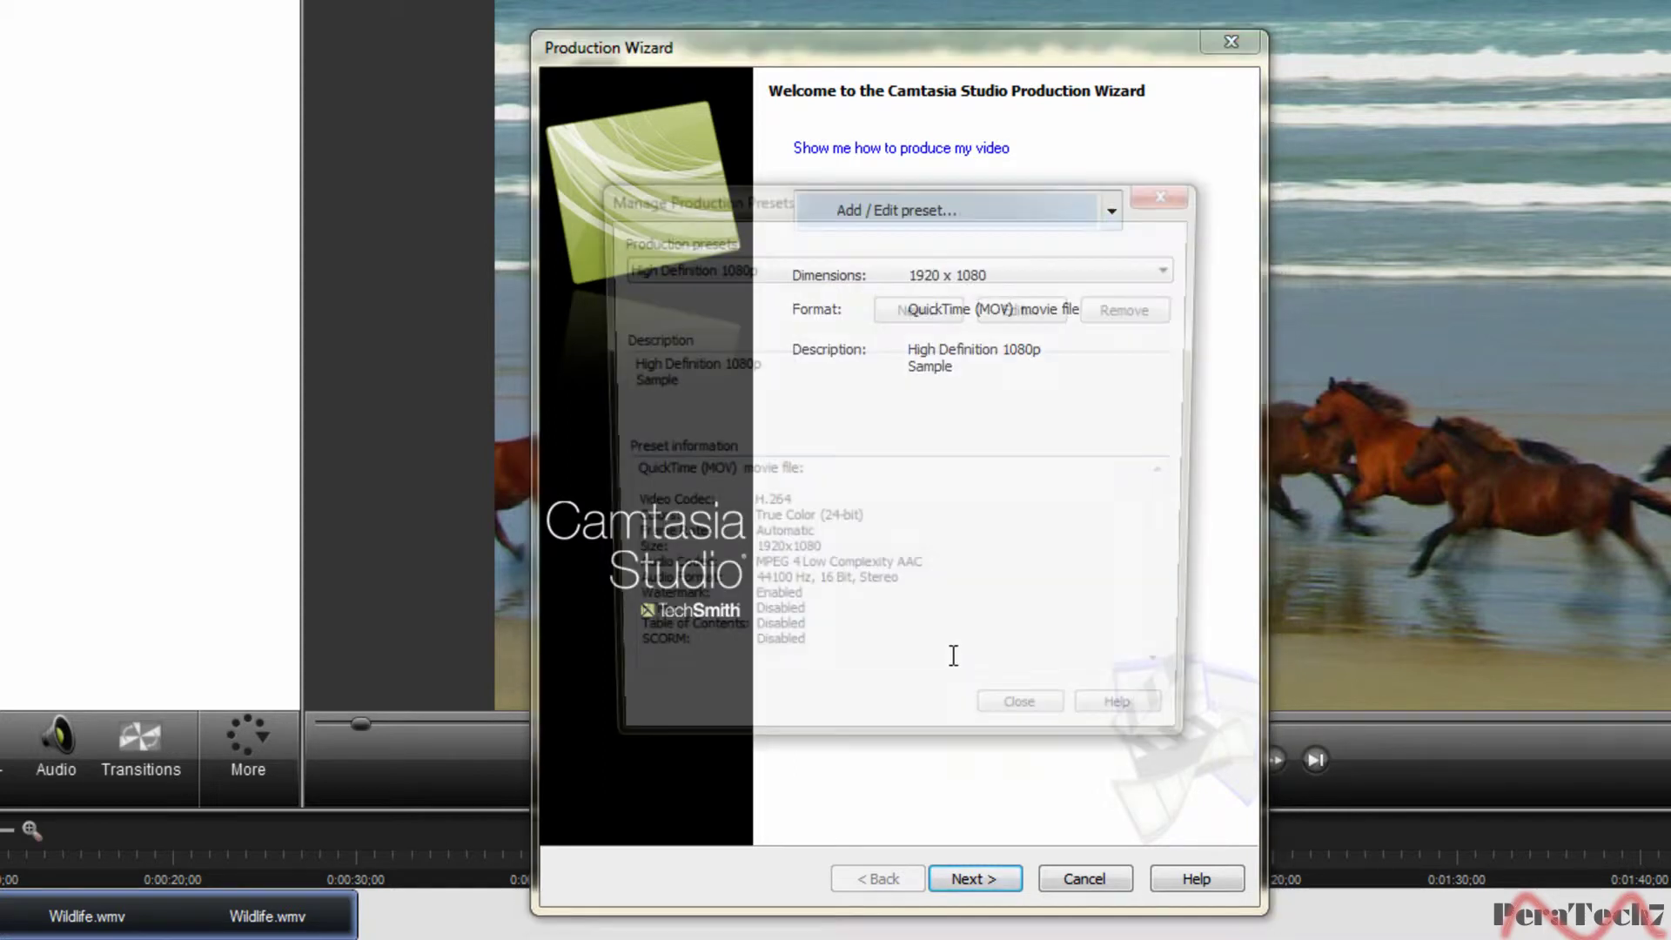
Choose the HD preset in Manage Production Presets to view its MP4 details.
left_click(932, 267)
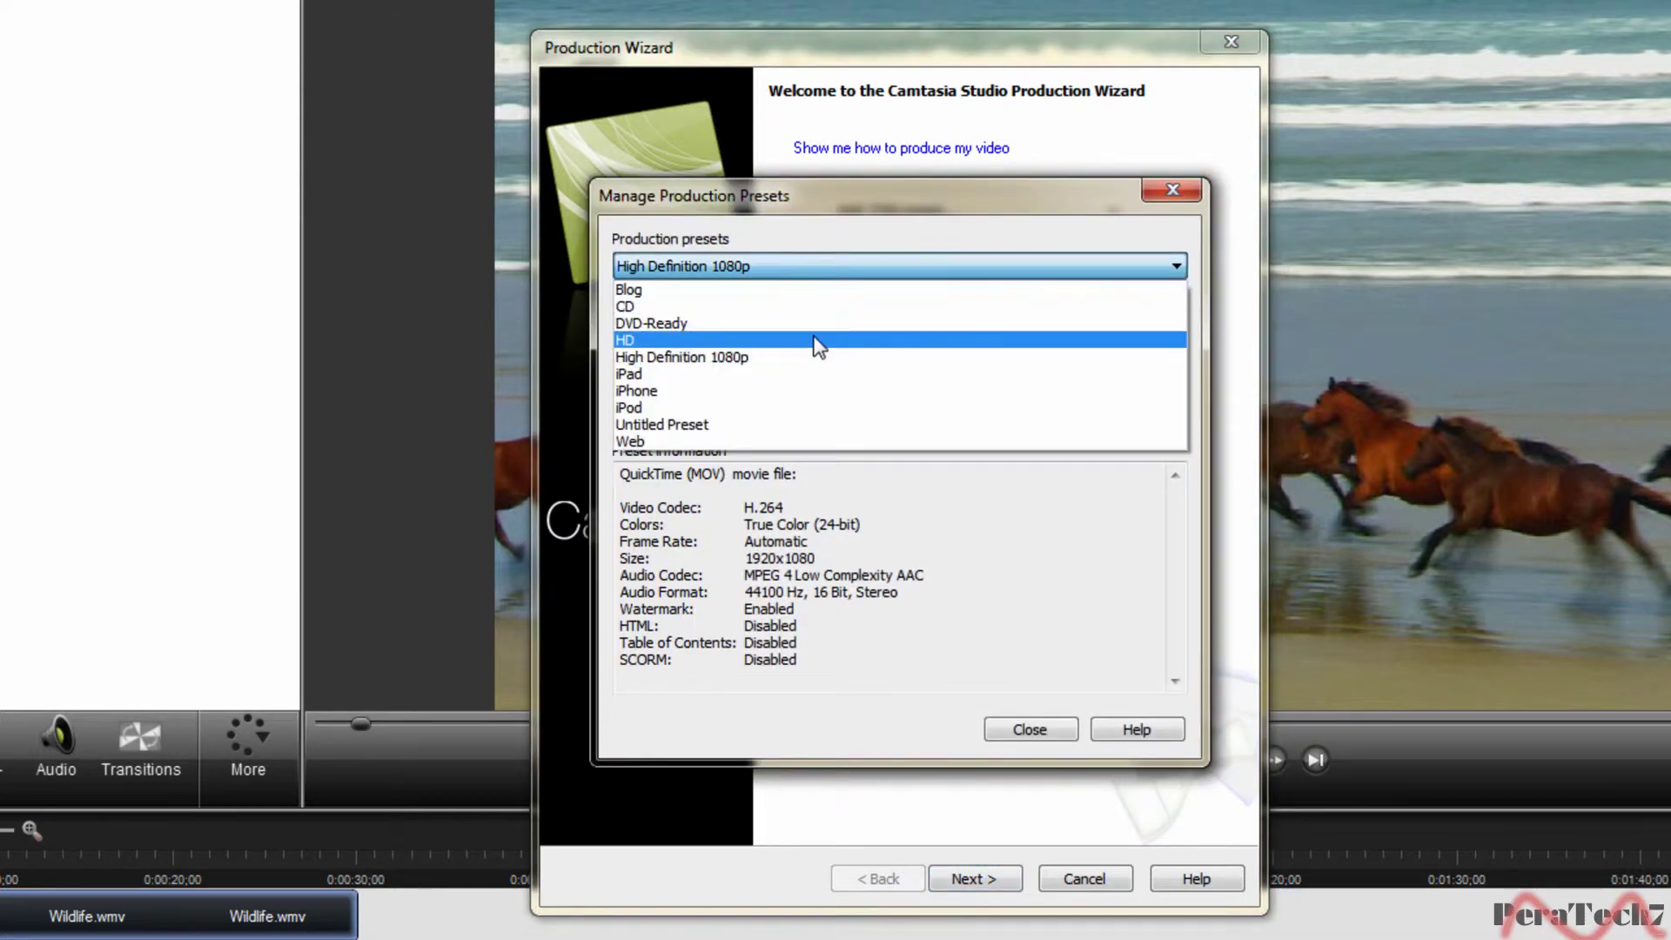
left_click(818, 343)
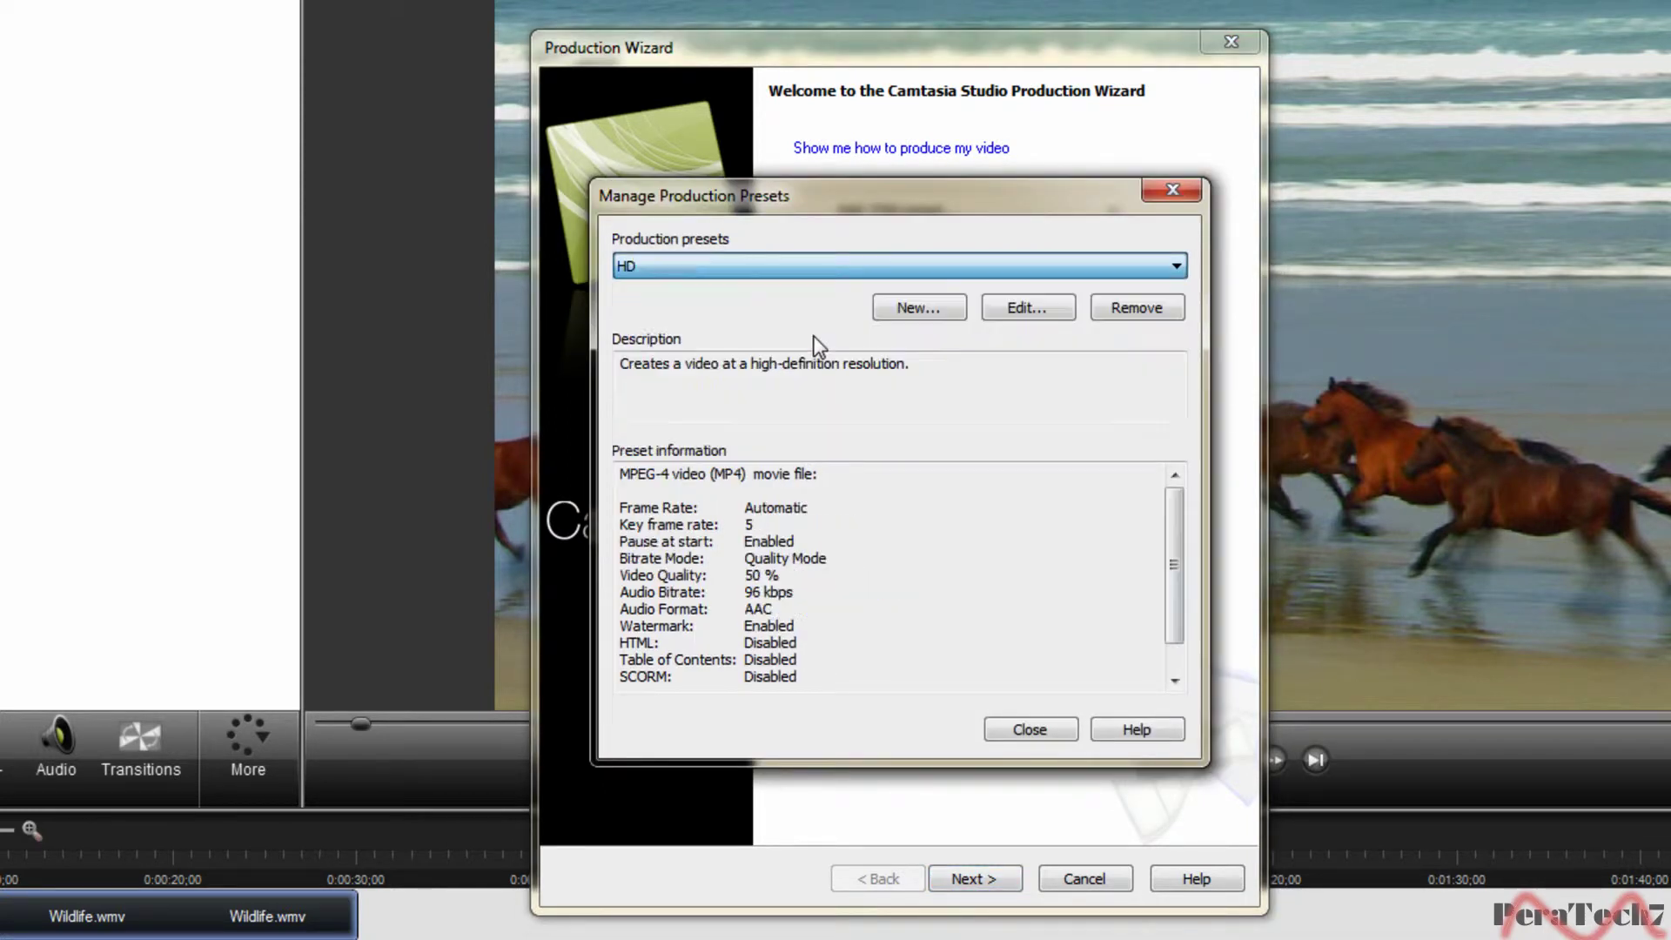
left_click(698, 261)
left_click(668, 340)
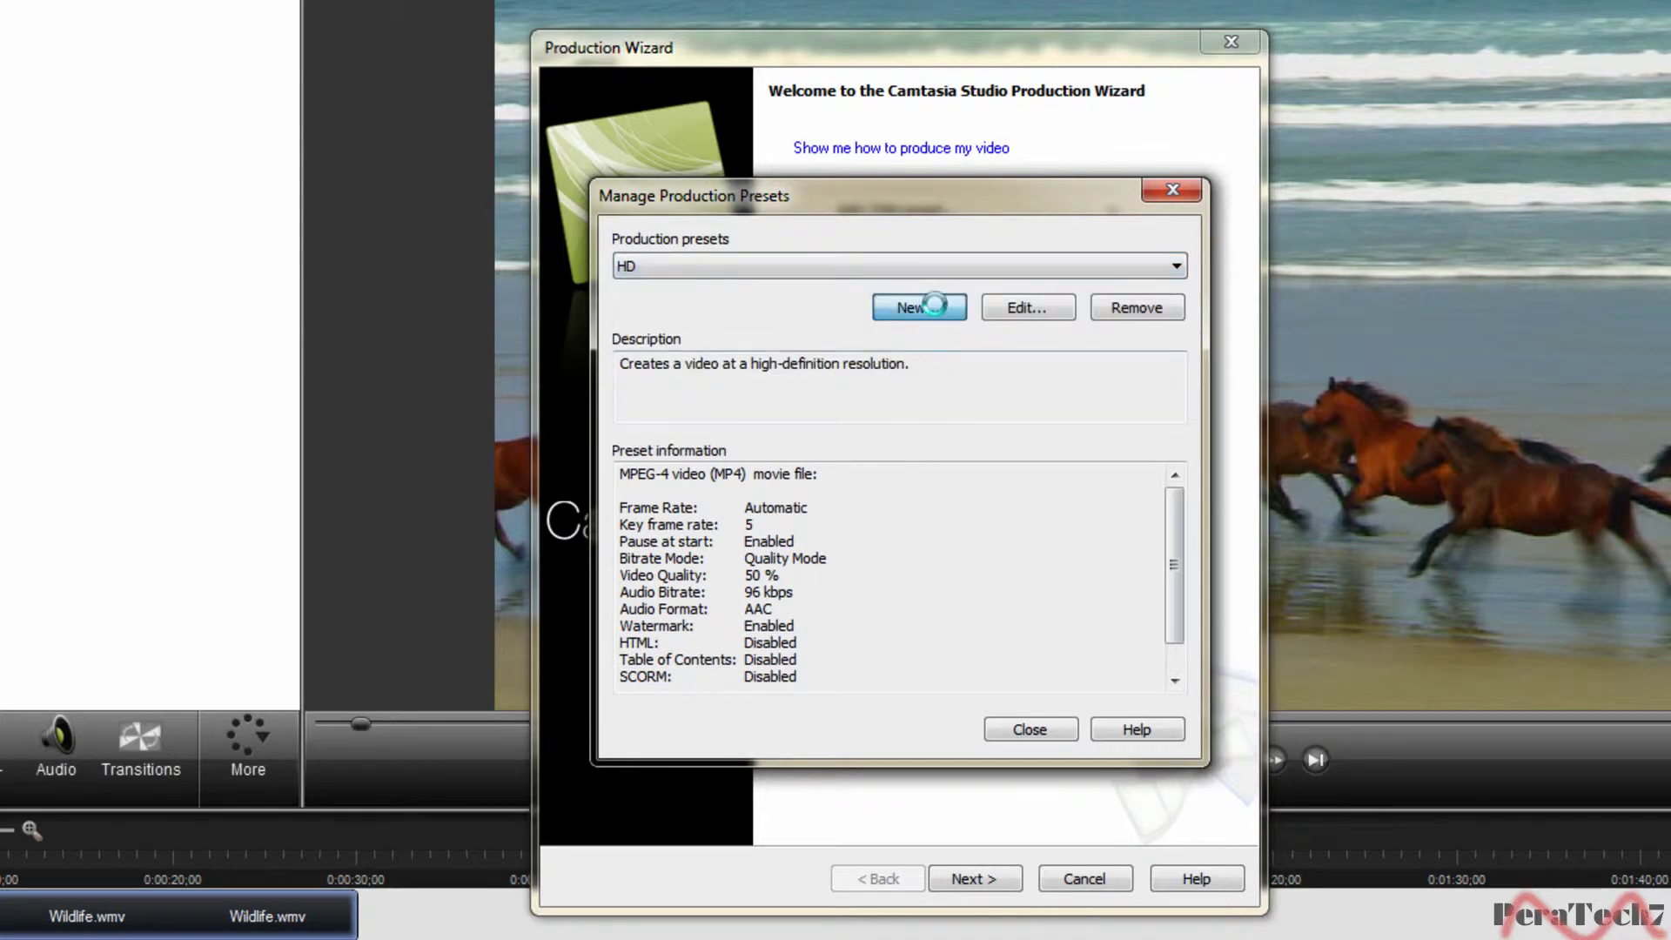
Create preset 'High Definition 1080p2', described 'High definition', with MOV - QuickTime movie output.
left_click(909, 309)
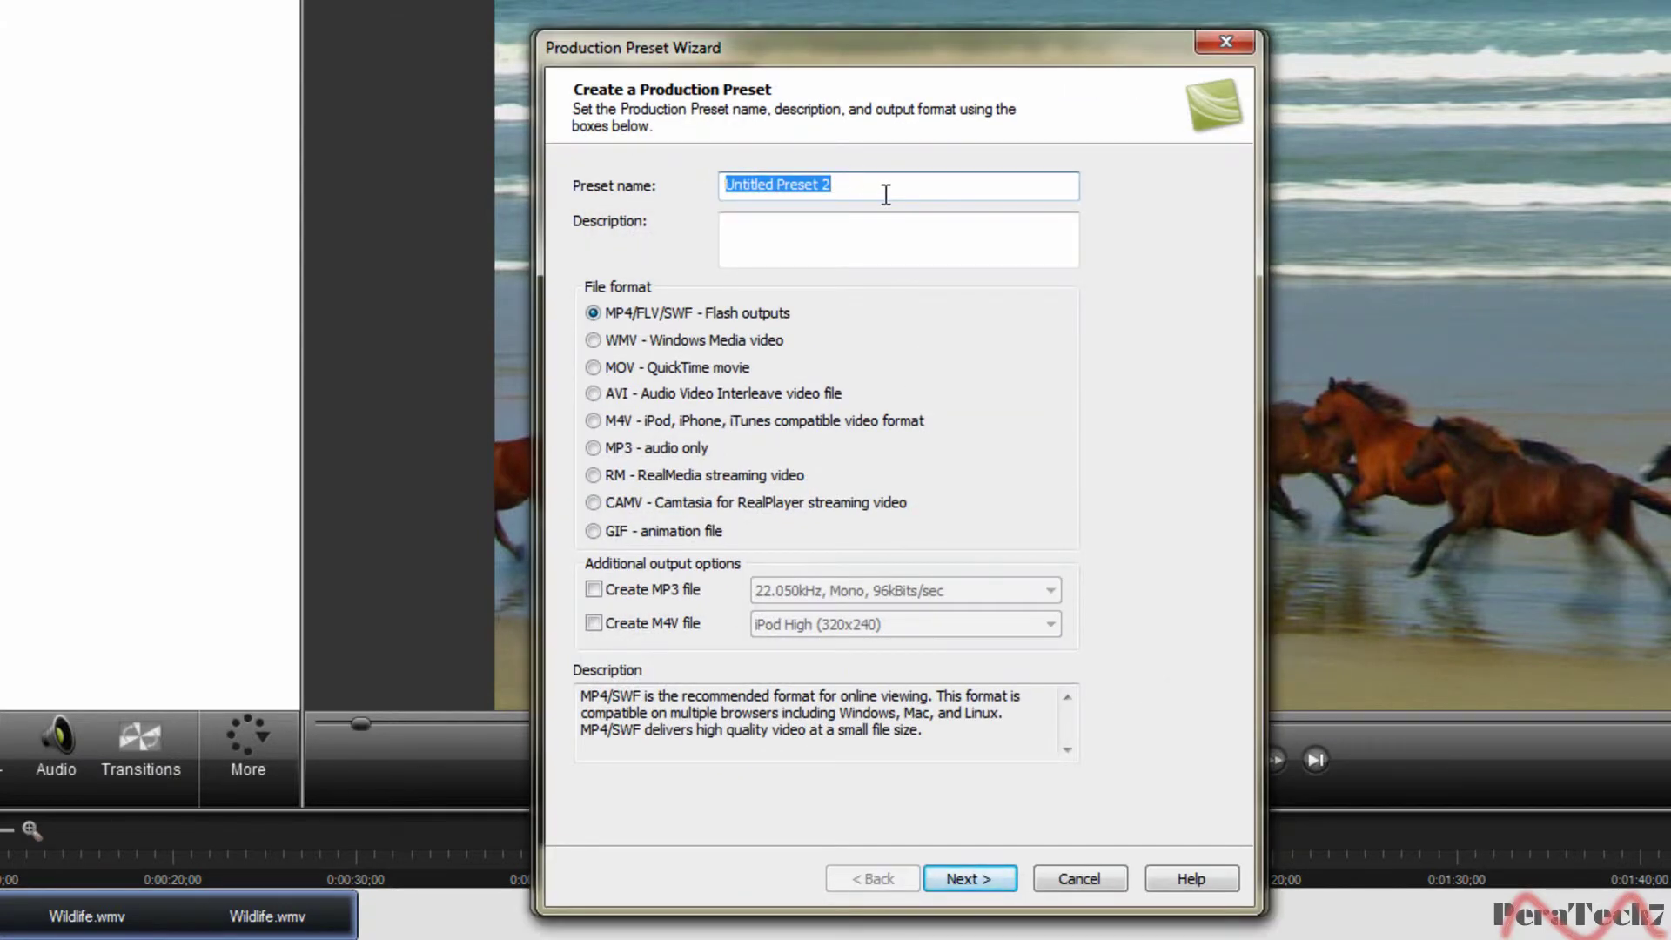
type("High D")
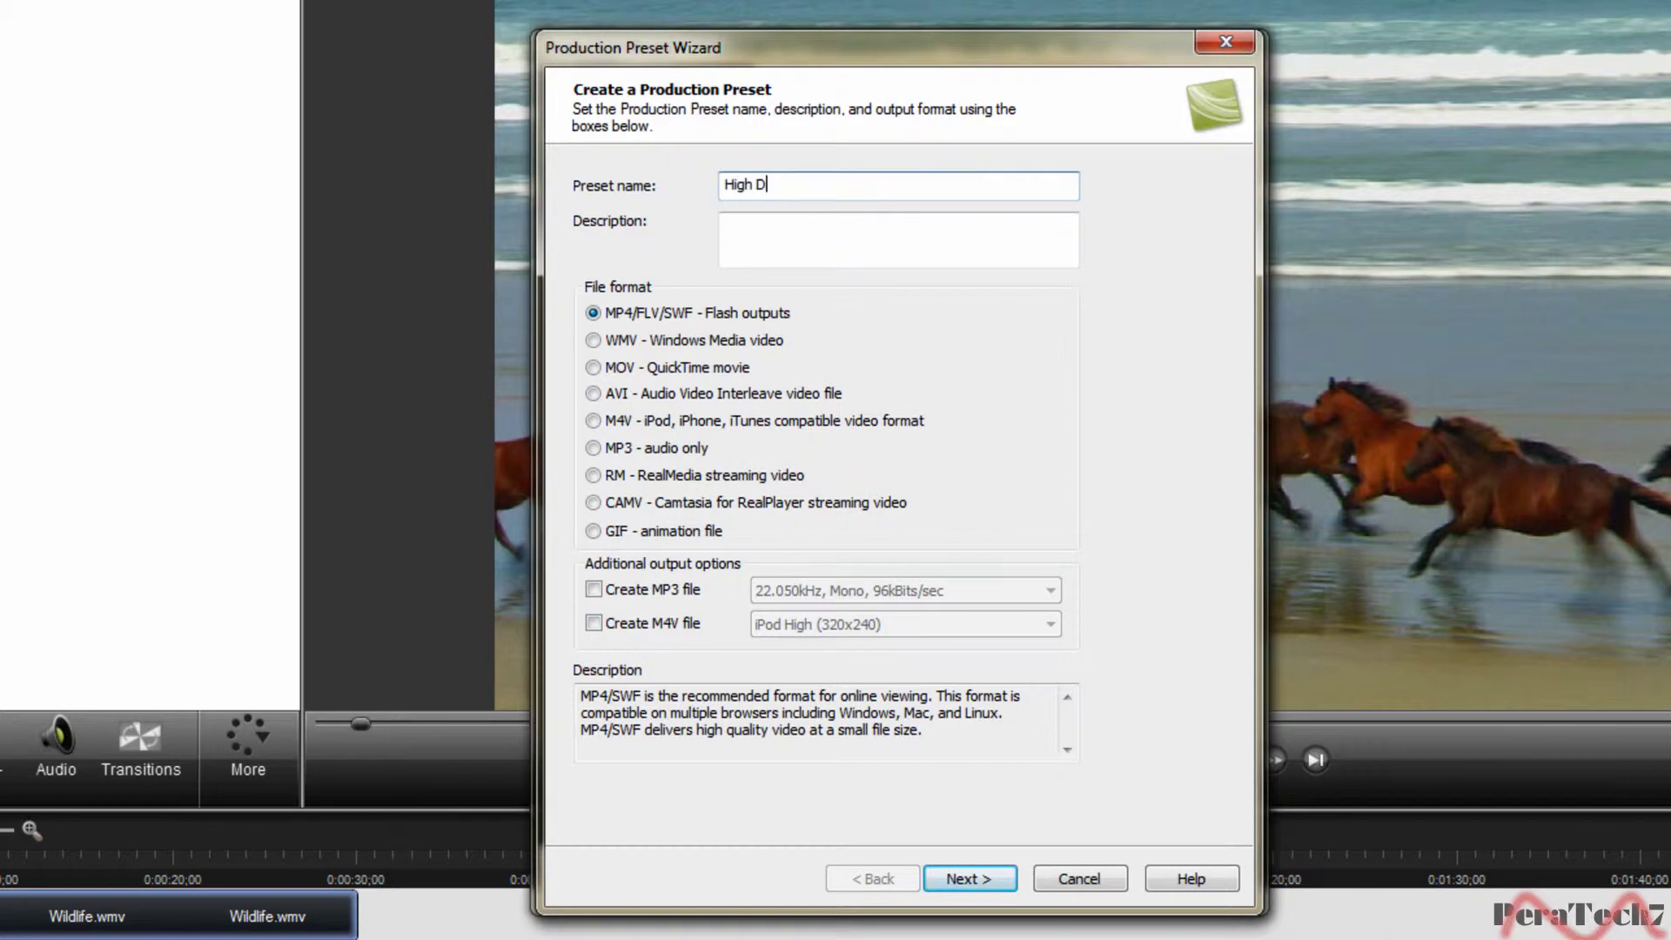
type("efinition")
left_click(832, 227)
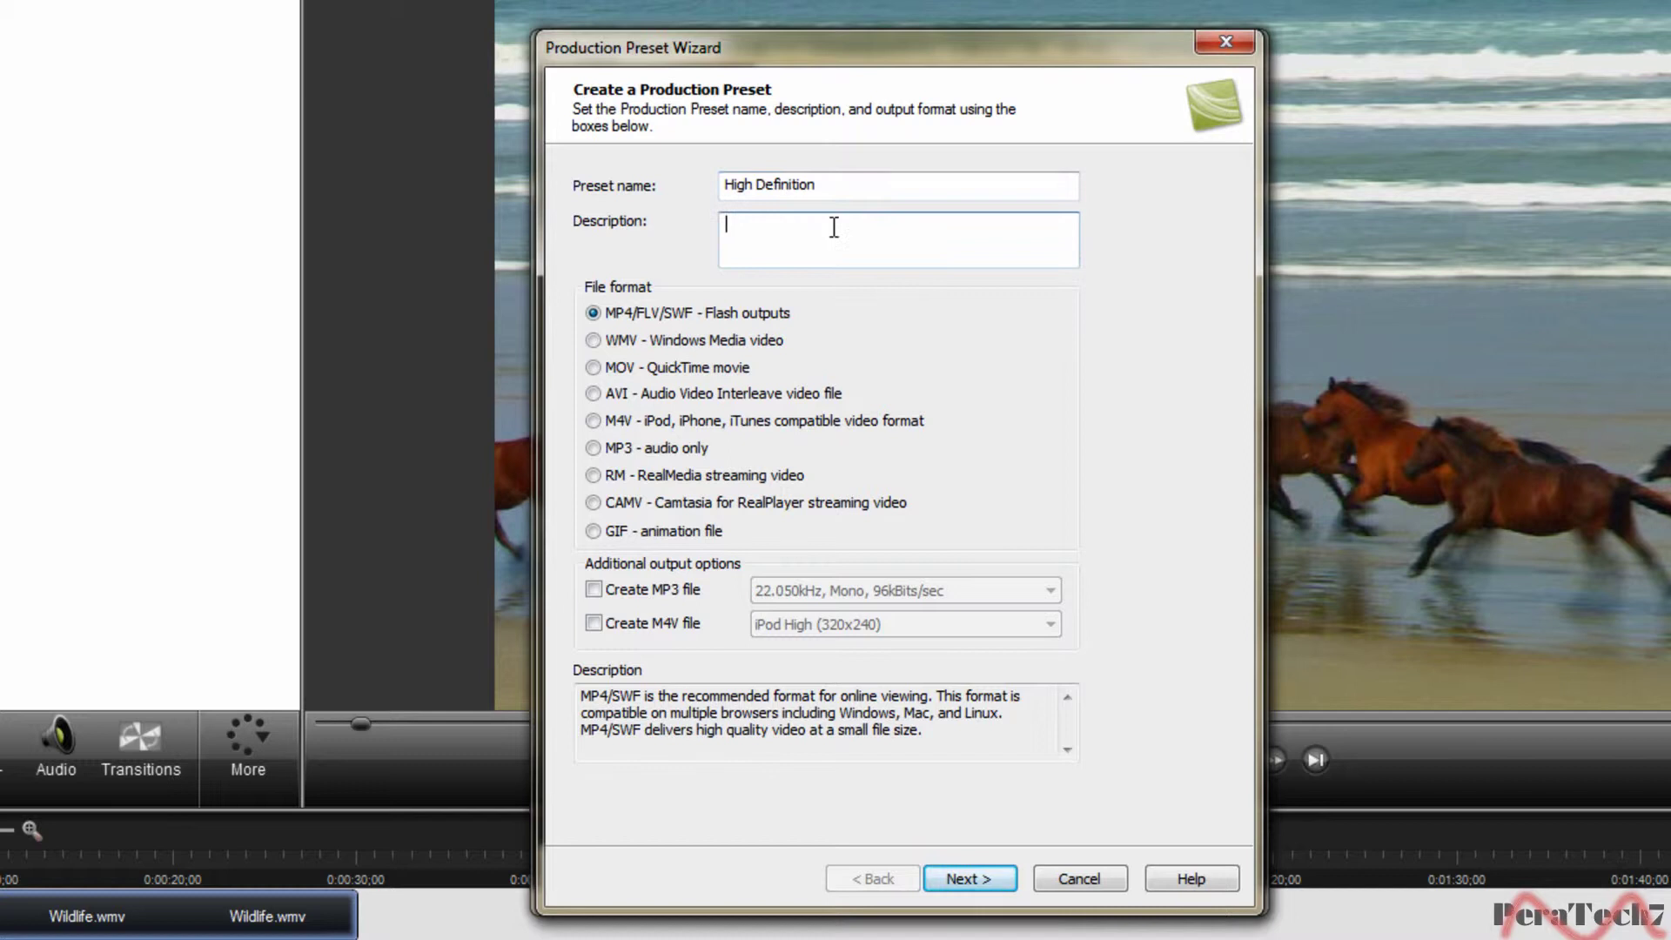
type("High definition")
left_click(898, 176)
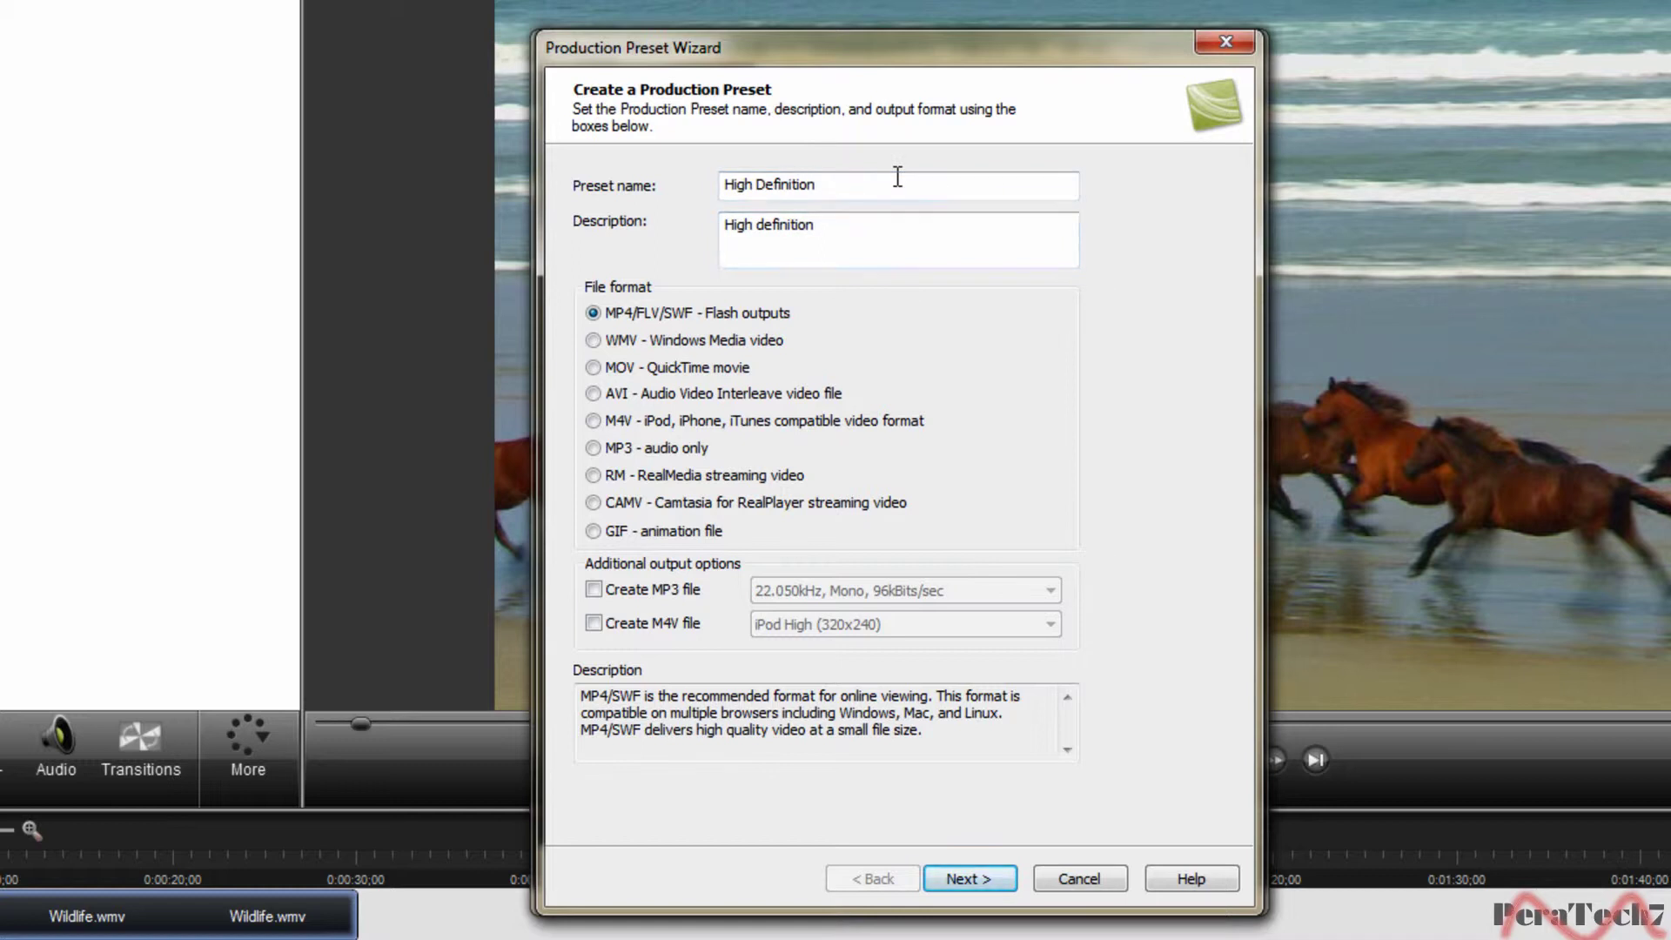
type("108")
key("BackSpace")
type("0")
type("p1")
left_click(676, 368)
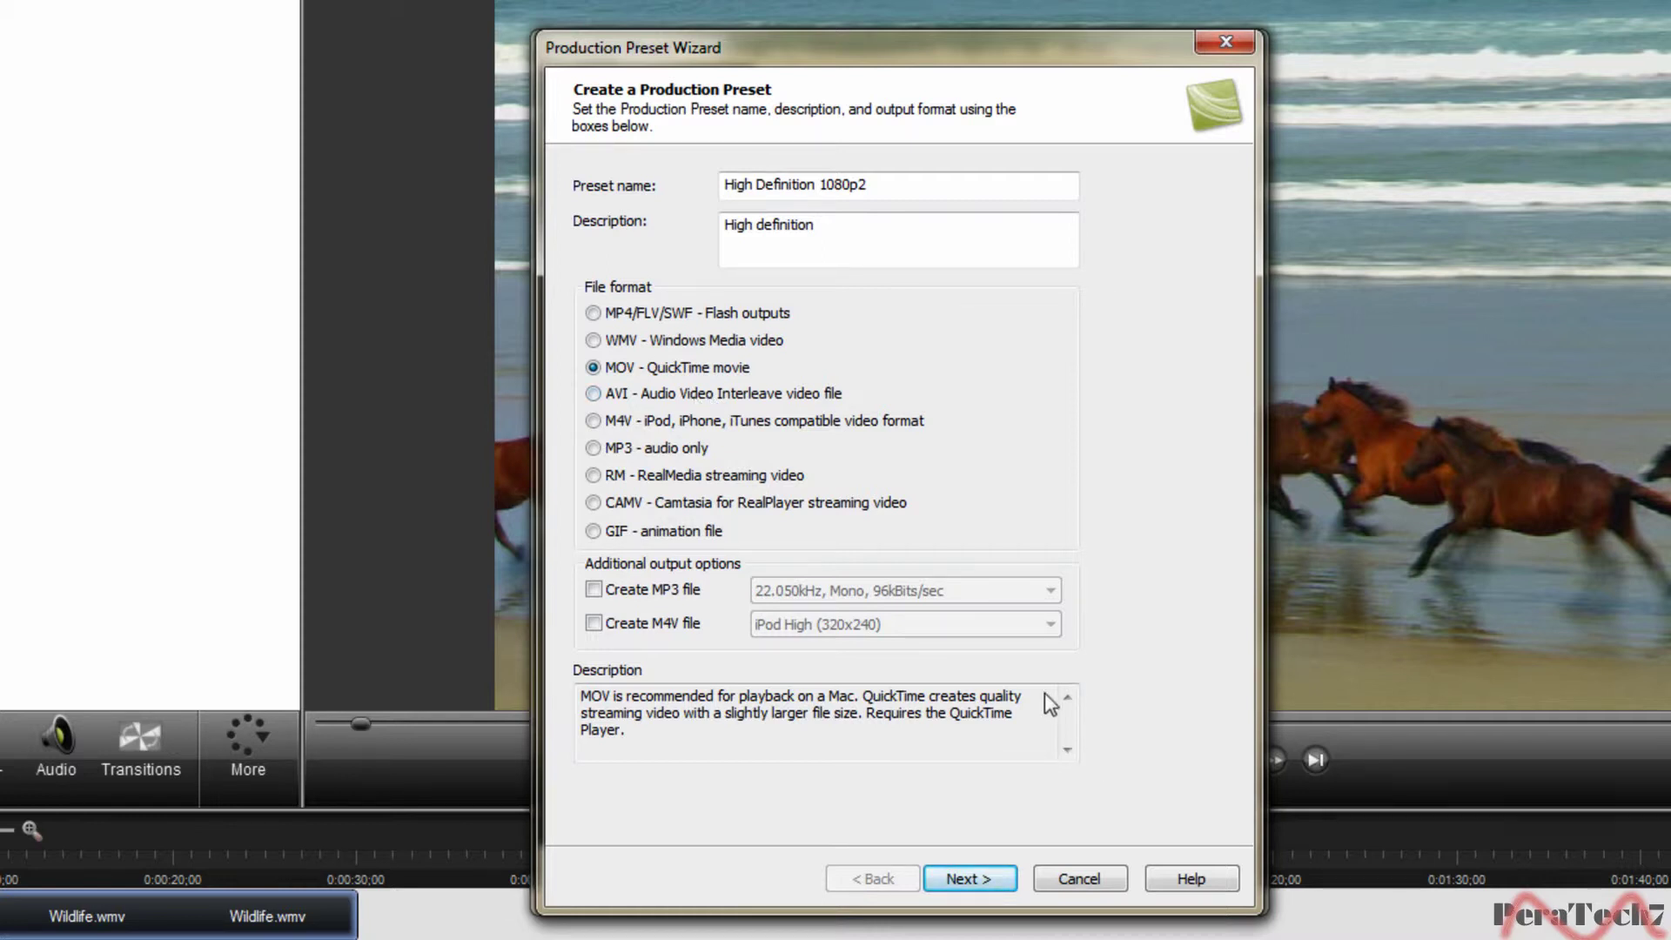
left_click(1008, 877)
Set QuickTime video compression to H.264, Best quality, 30 fps, with automatic key frames.
left_click(659, 203)
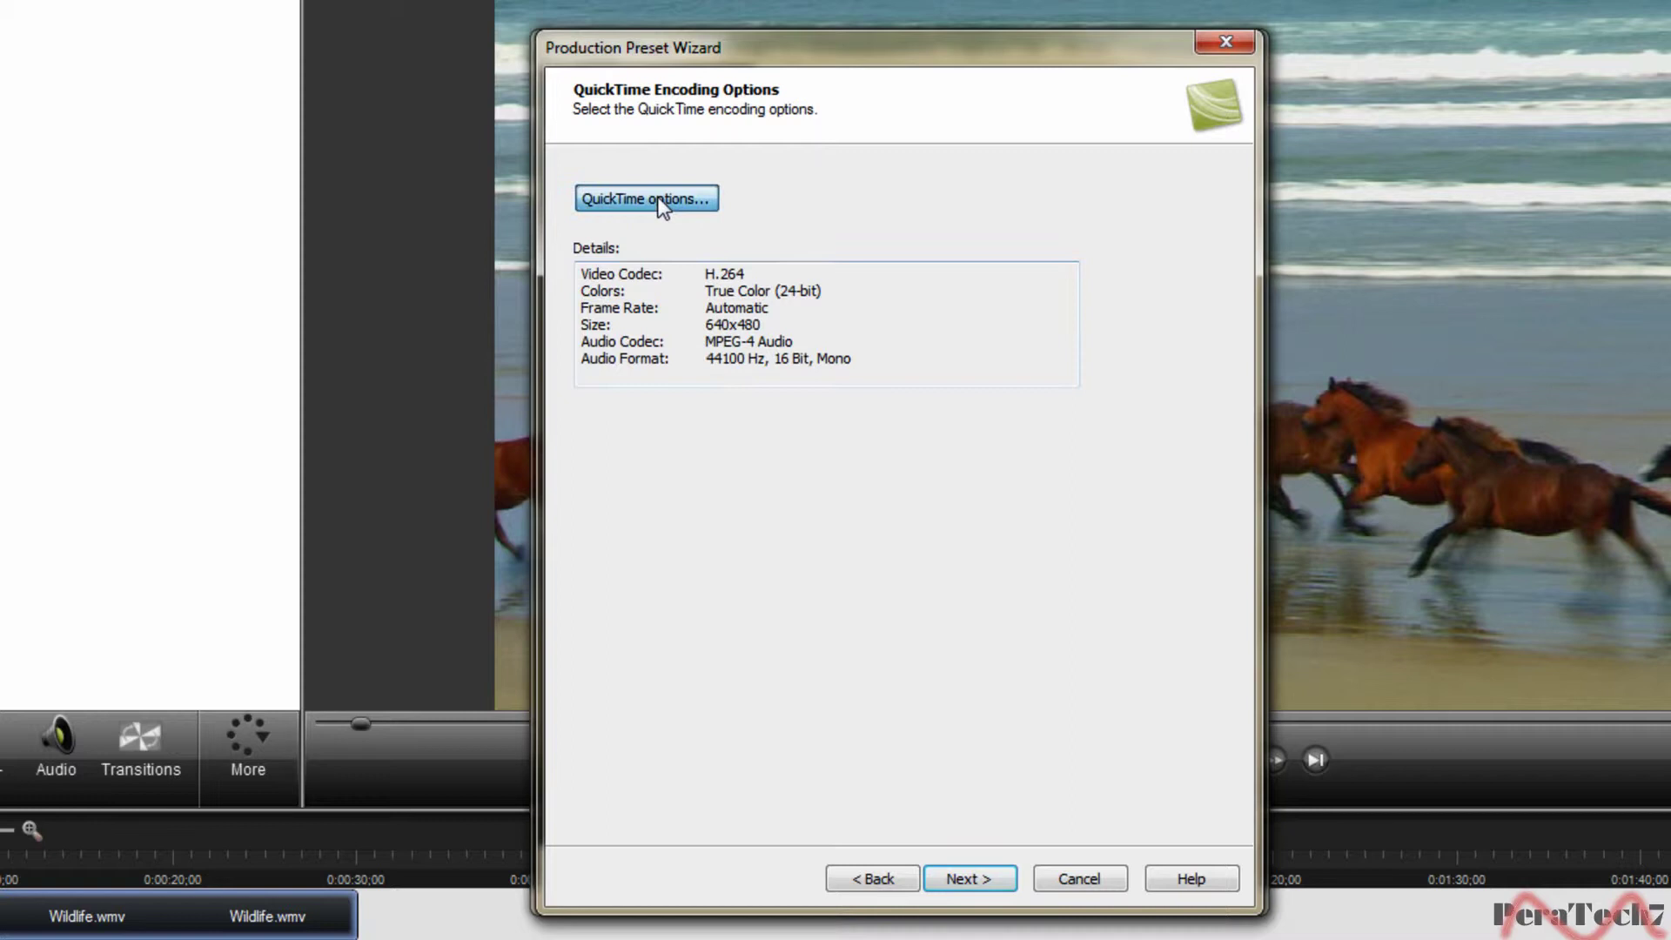
left_click(763, 138)
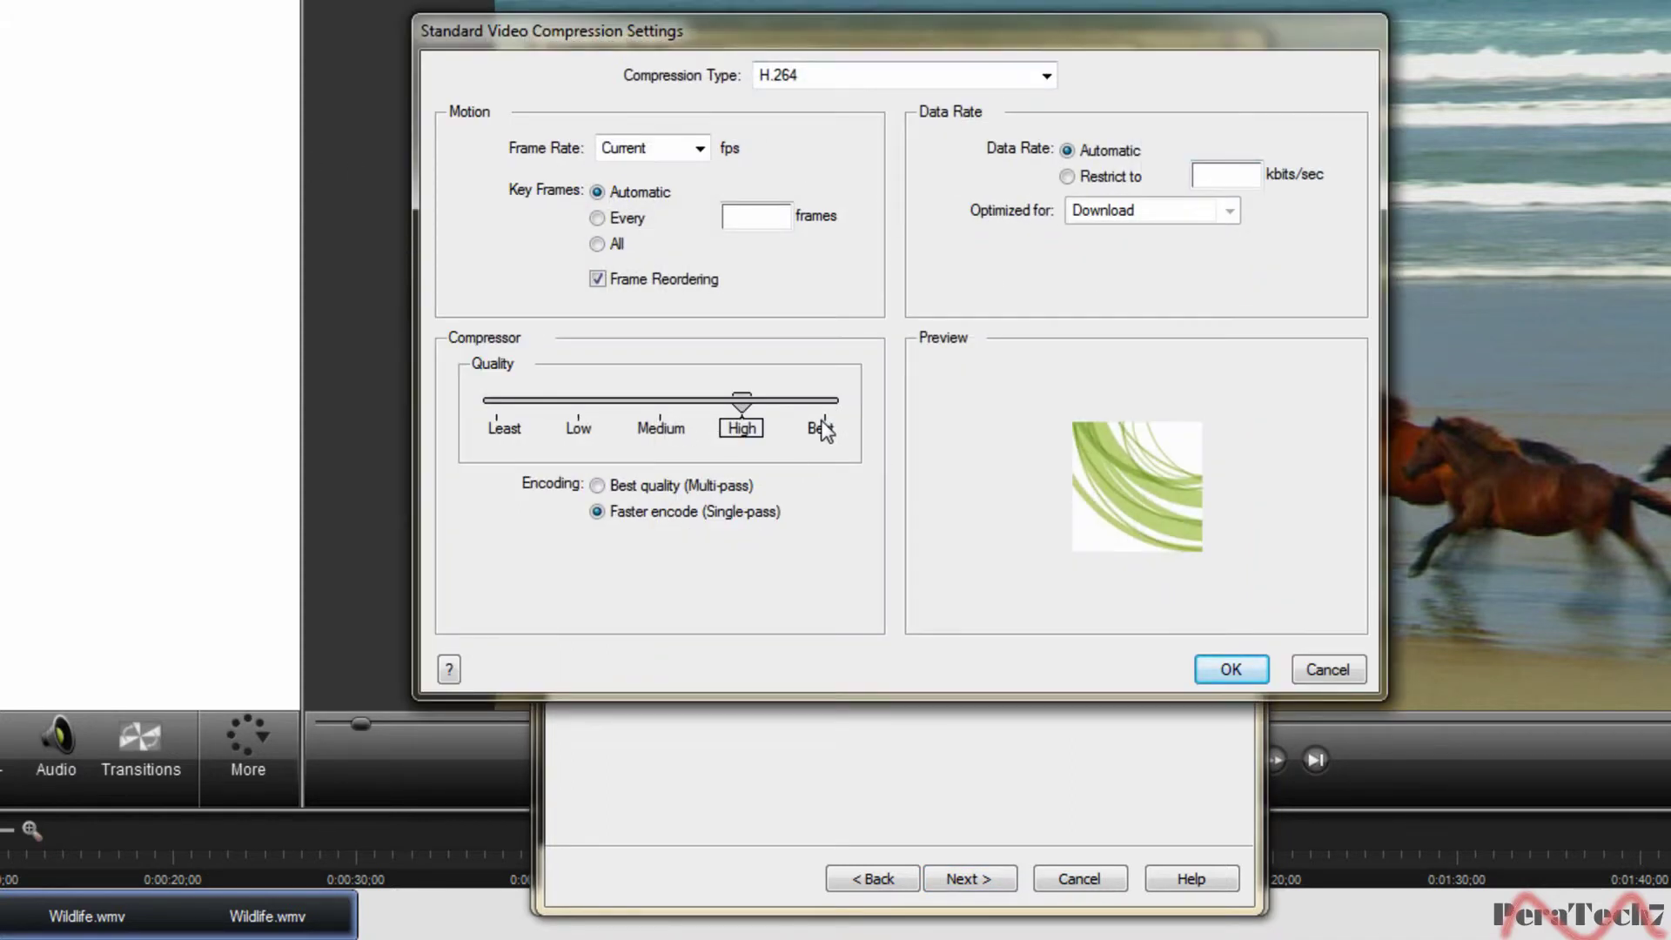
left_click(822, 428)
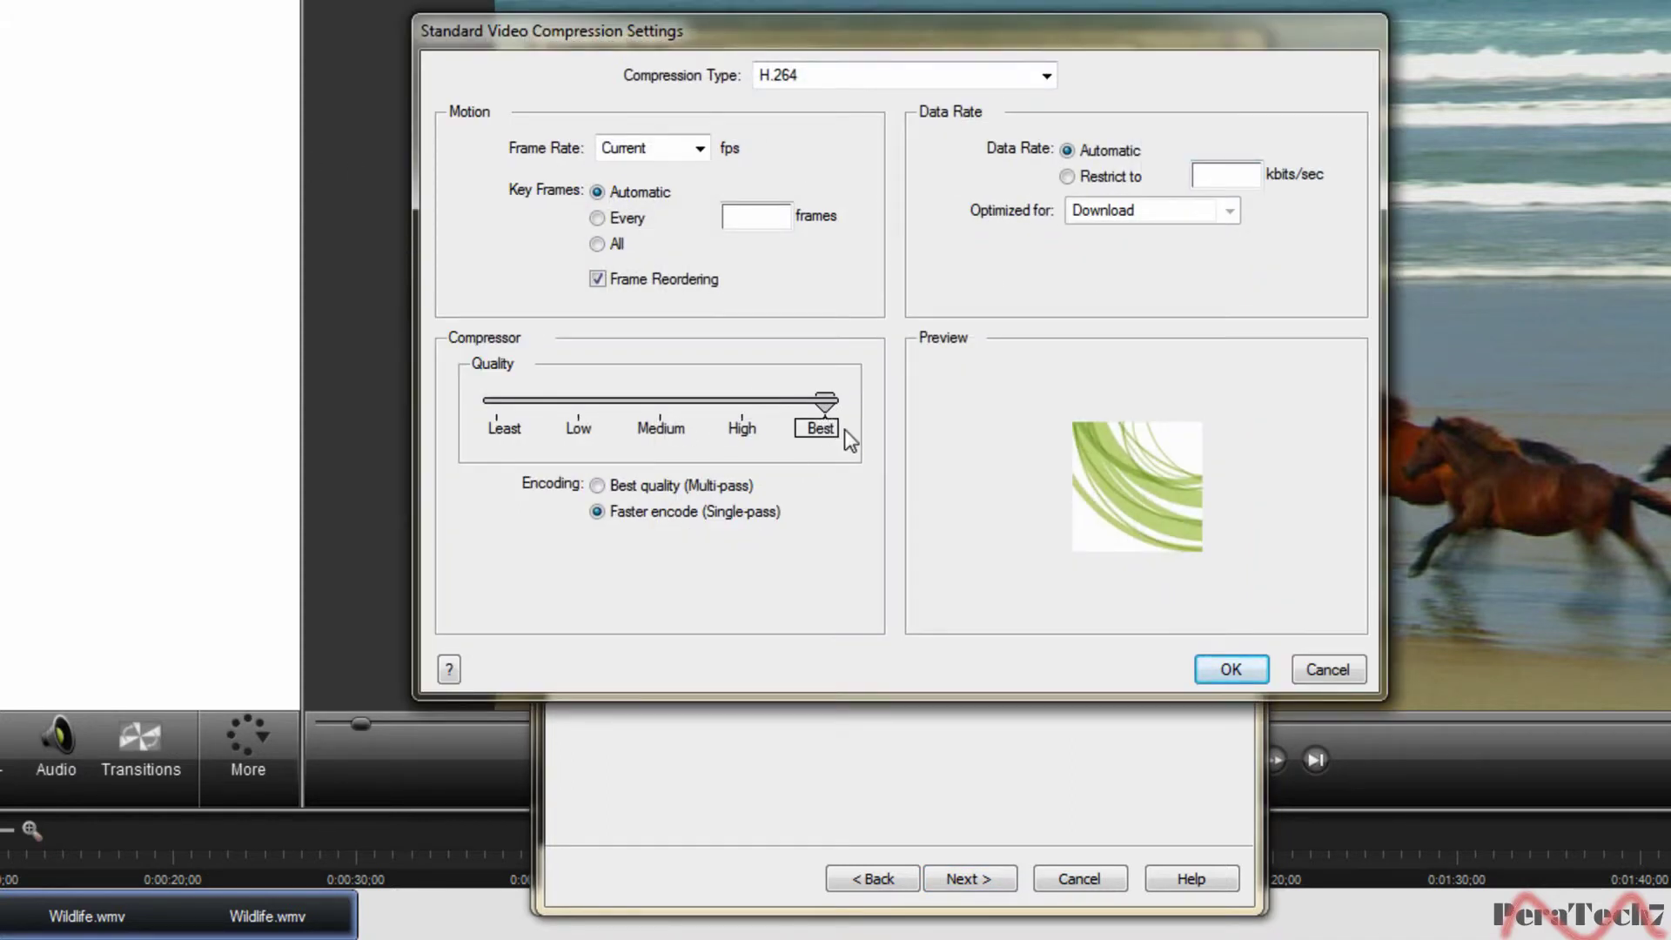
left_click(680, 142)
left_click(644, 360)
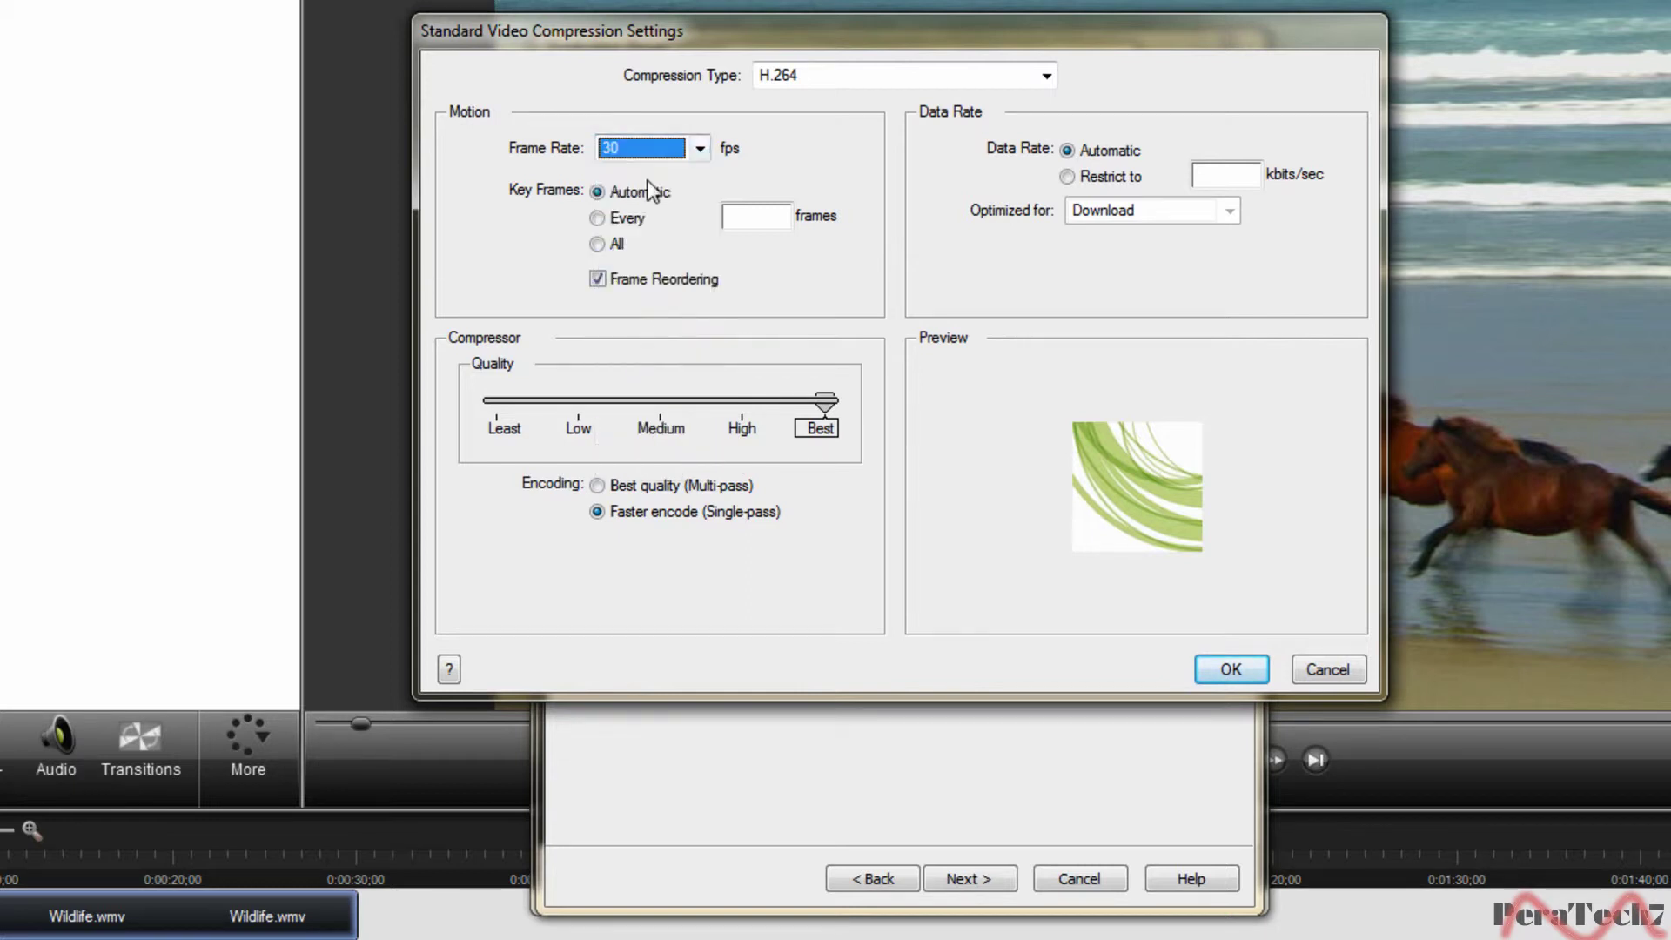
left_click(968, 74)
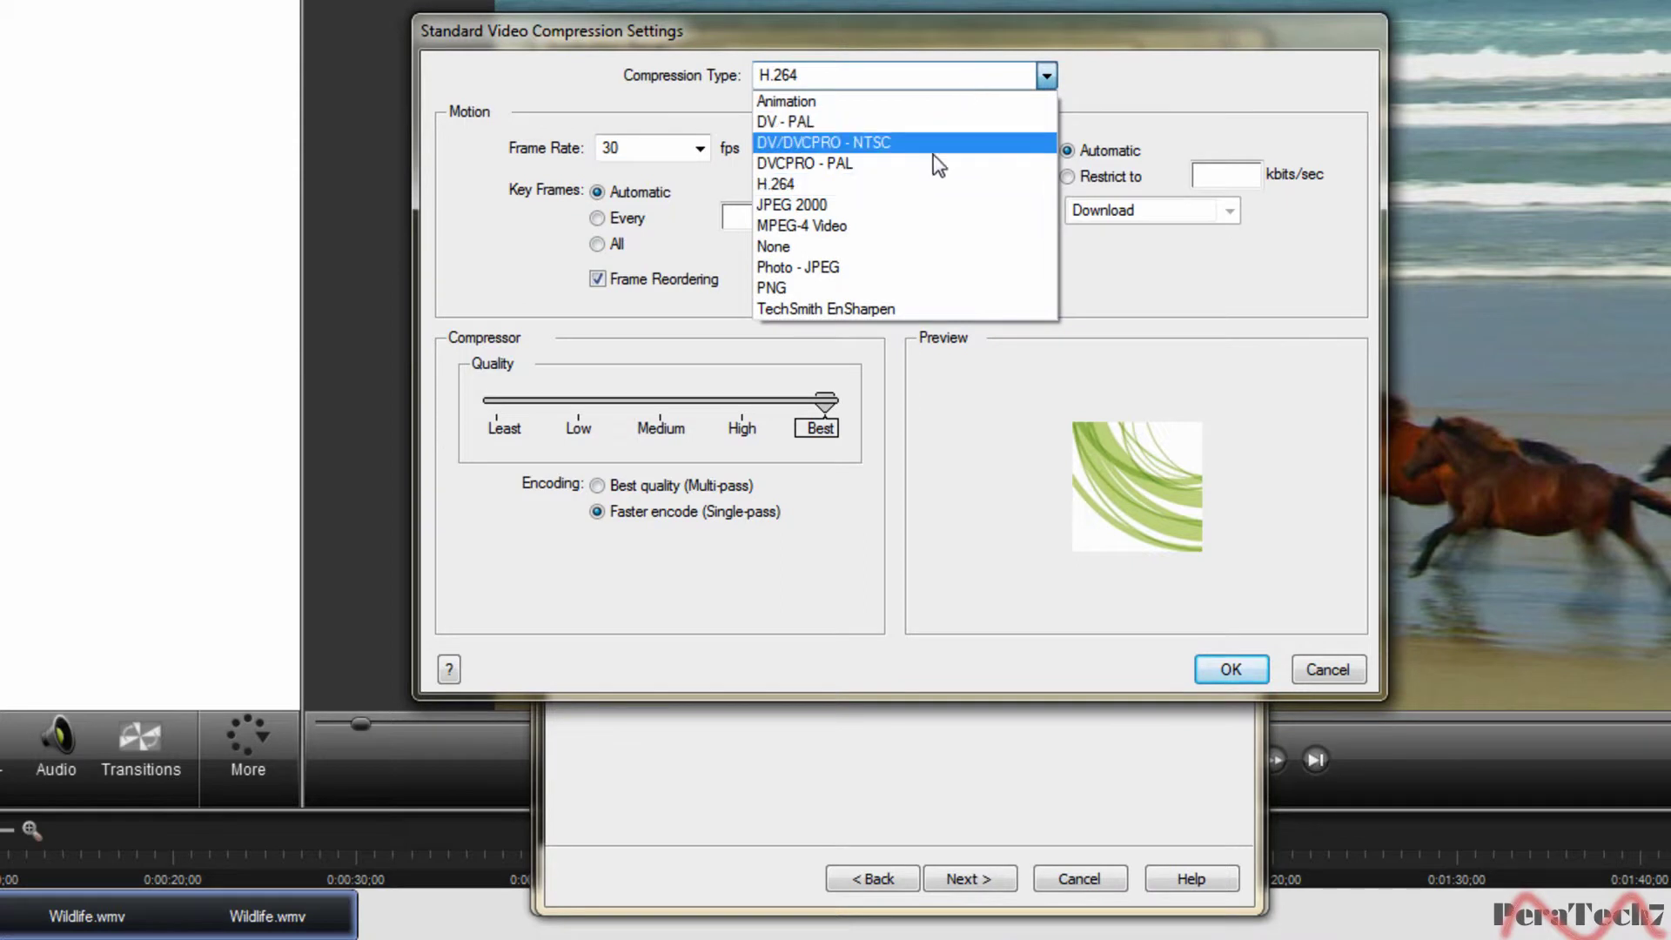
left_click(894, 191)
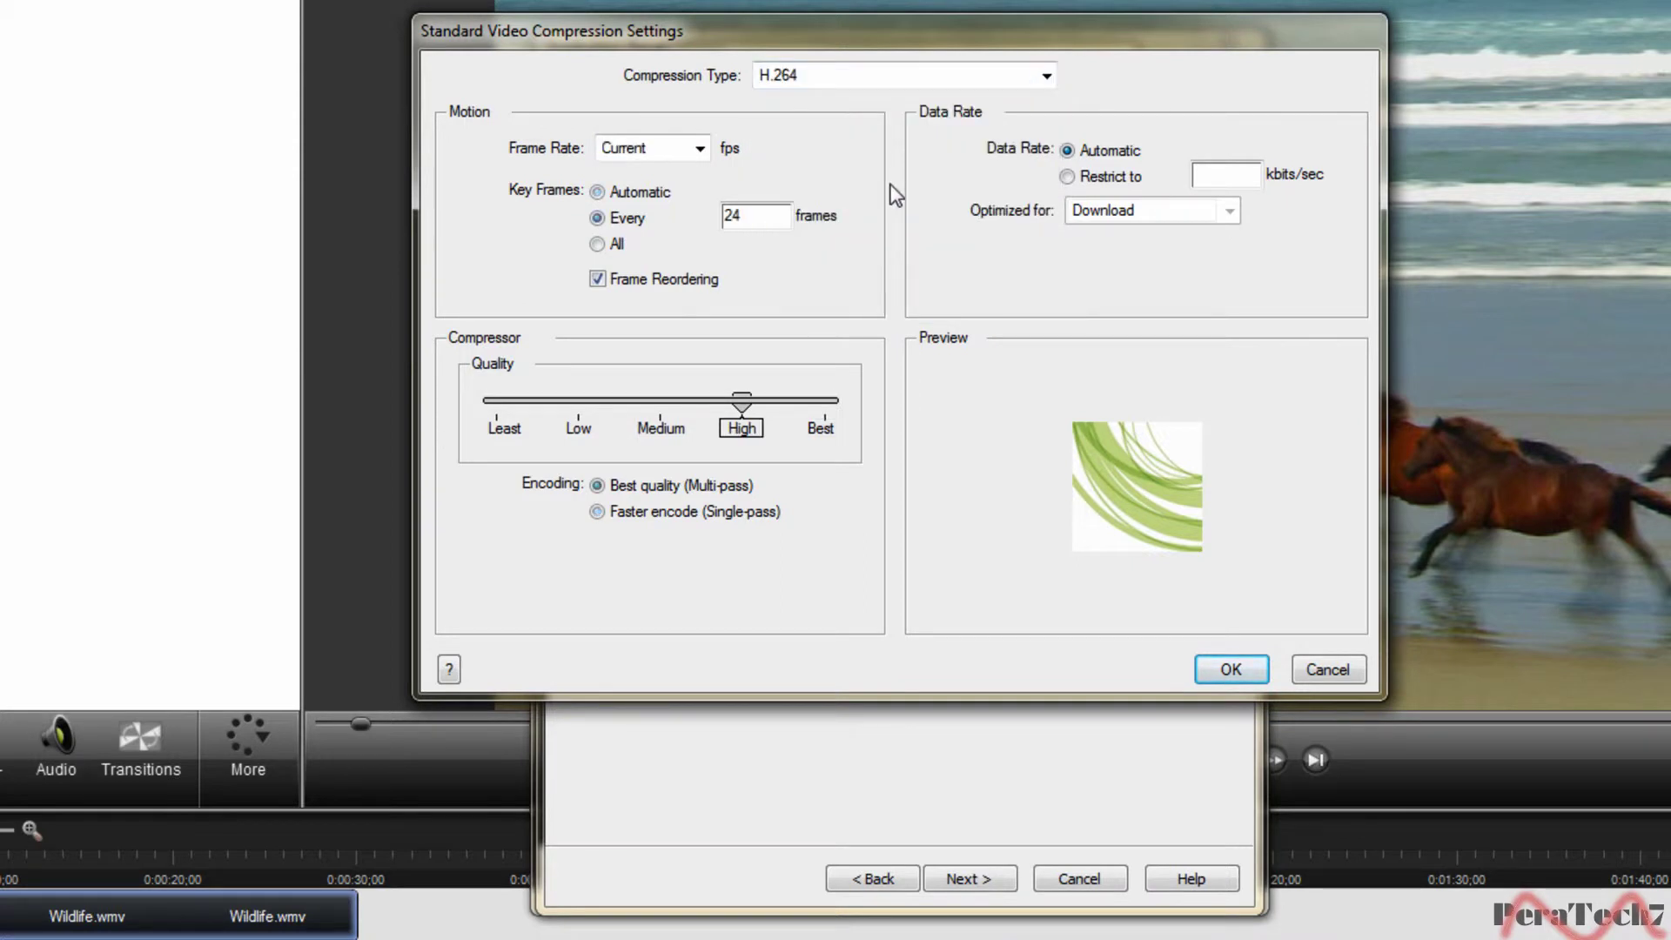
left_click(834, 427)
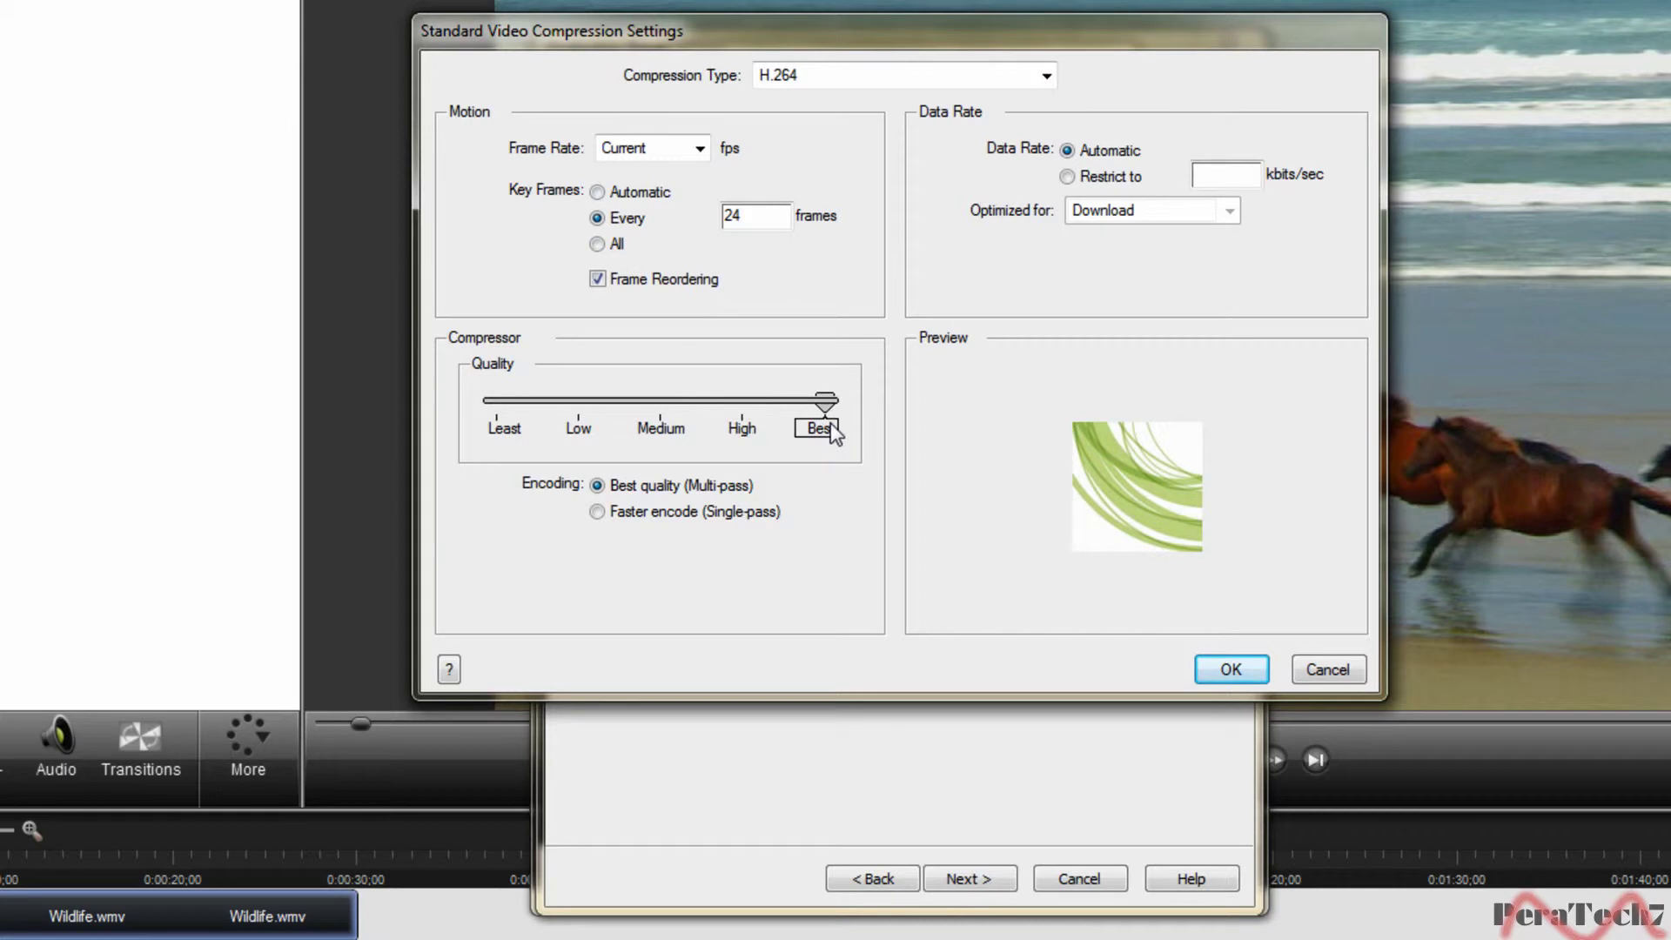
left_click(633, 198)
left_click(610, 217)
key("Up")
Accept the compression settings, skip filters, and choose 1920 x 1080 HD export dimensions.
left_click(1250, 672)
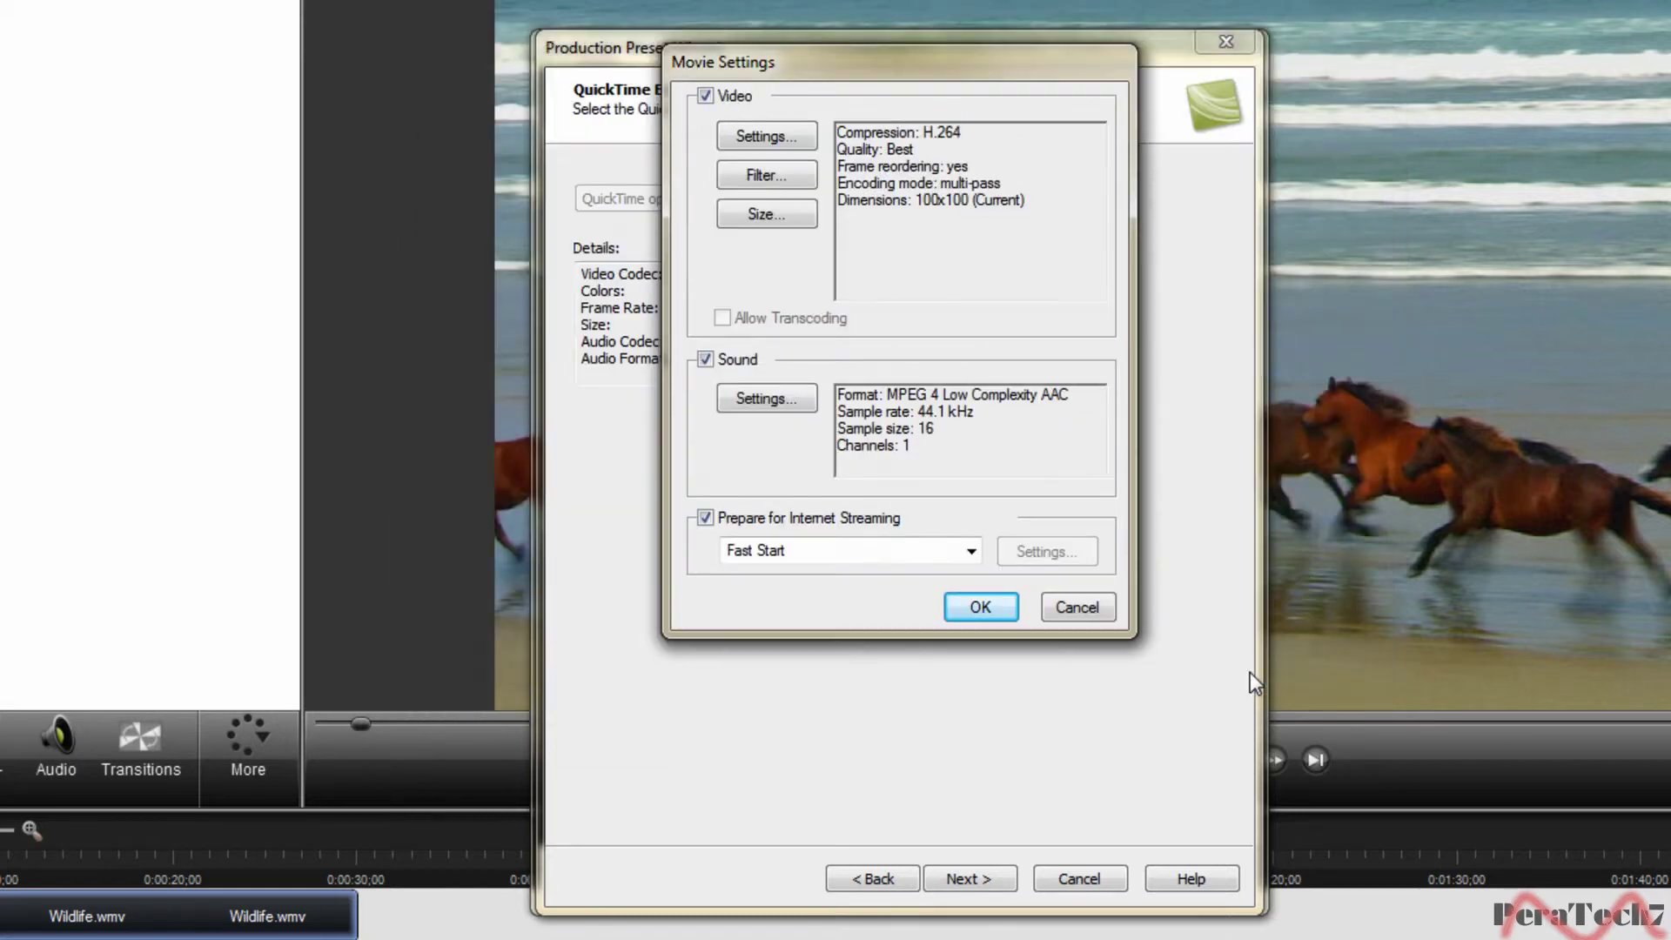
left_click(766, 174)
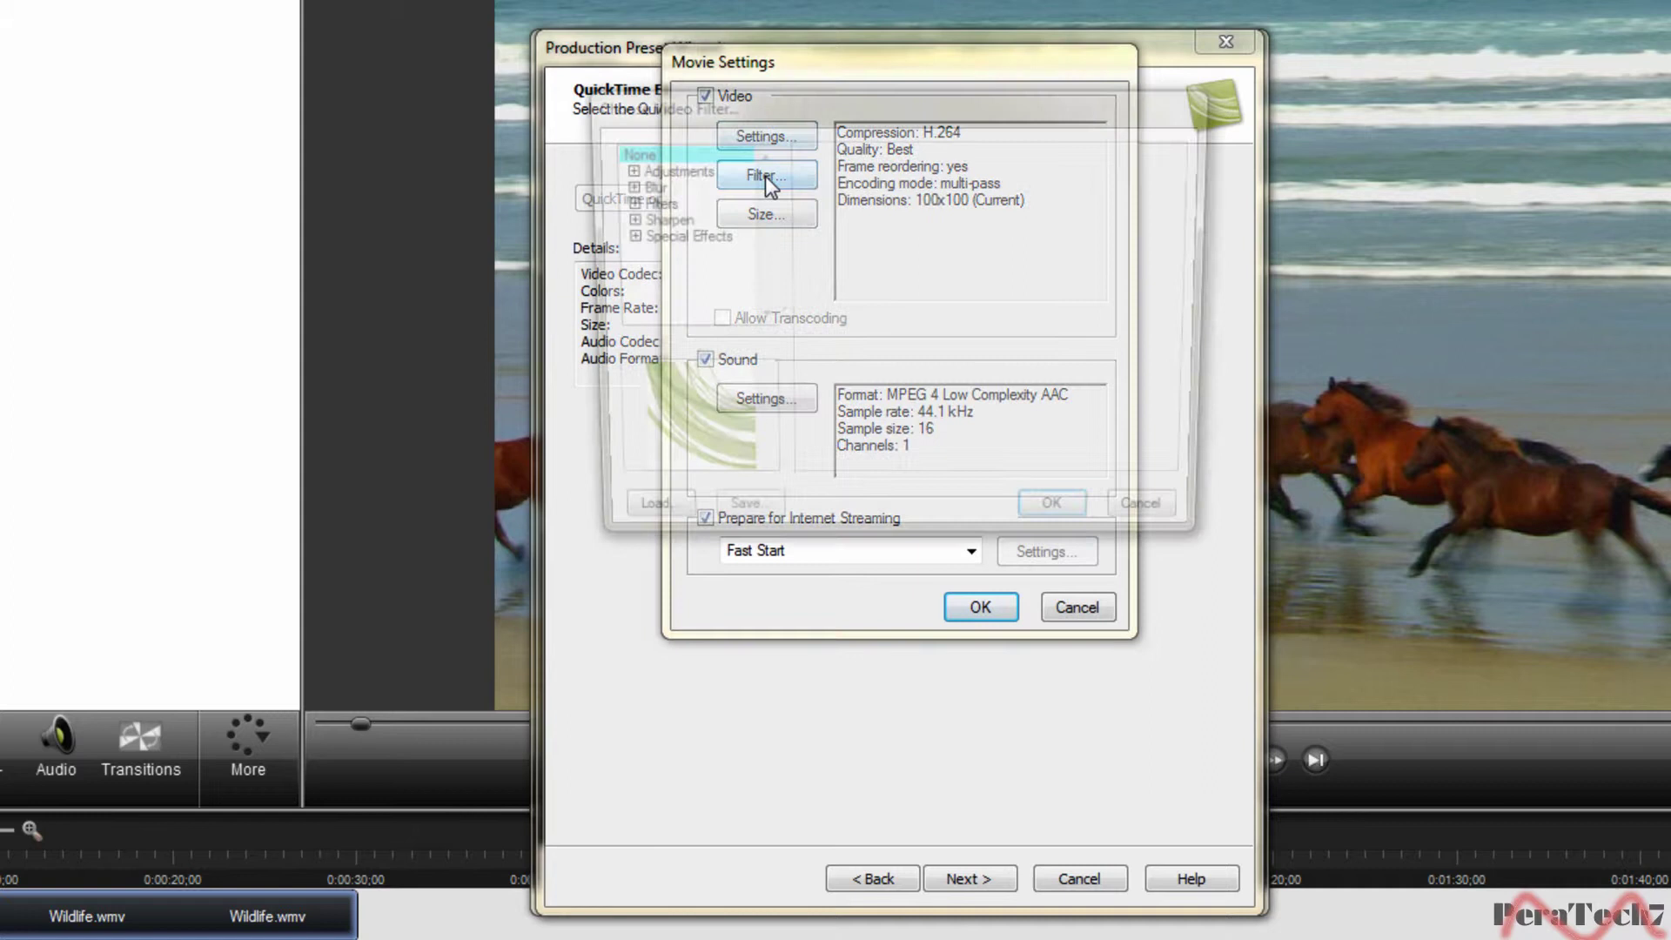
left_click(1148, 521)
left_click(765, 214)
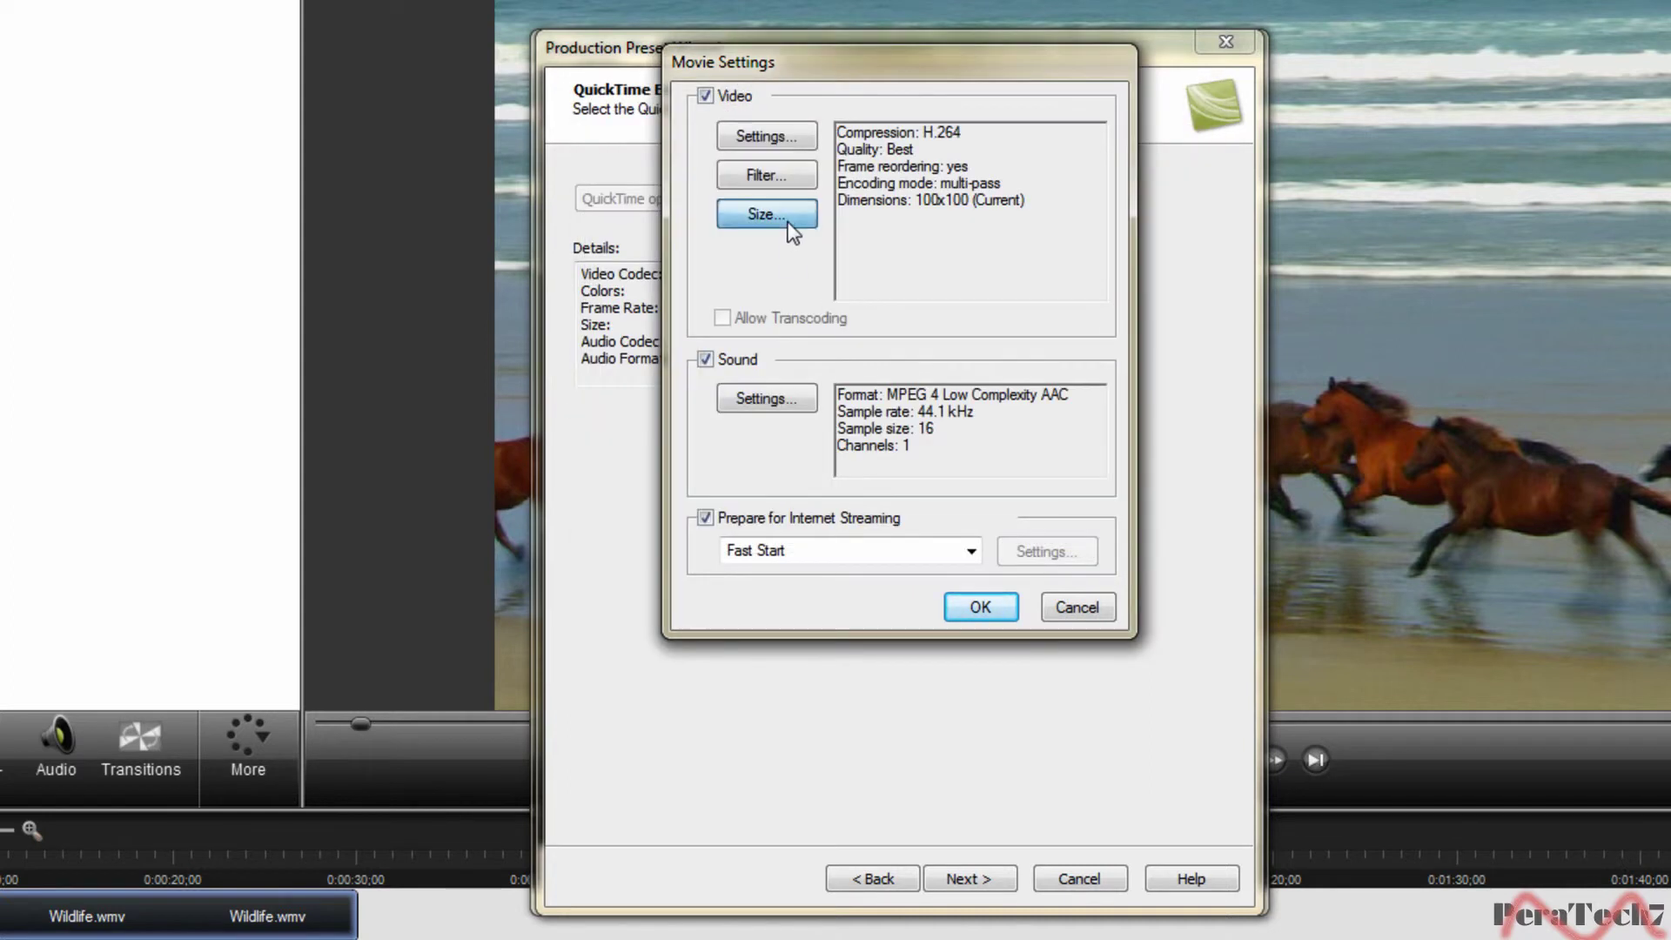
left_click(864, 209)
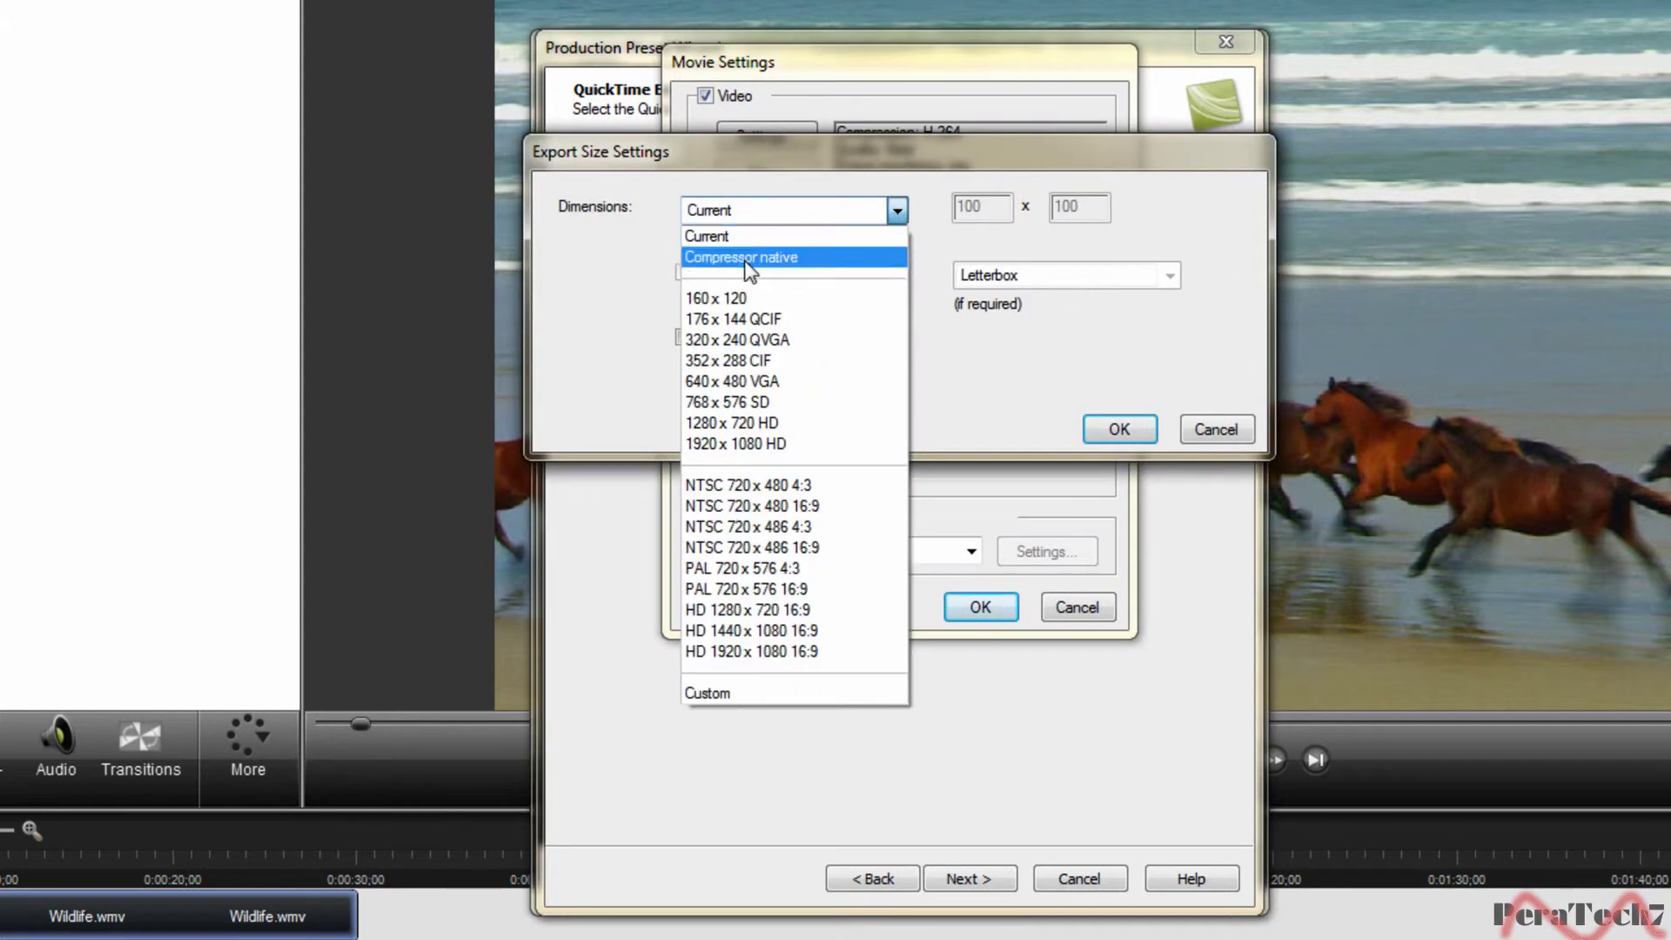
left_click(744, 443)
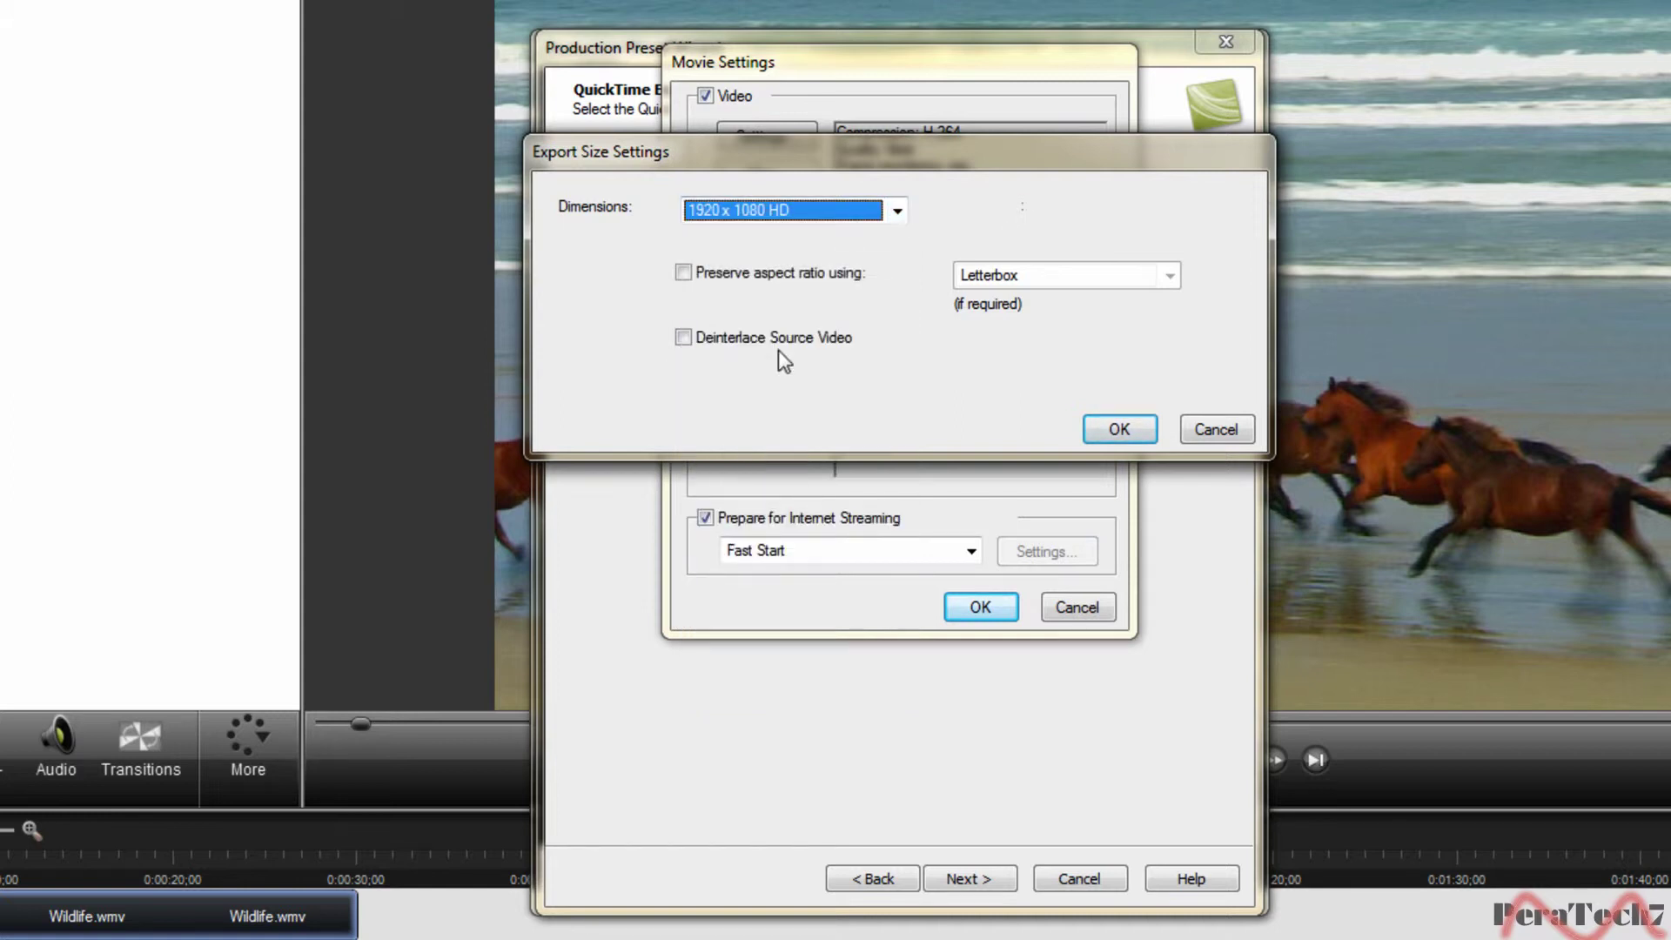
Confirm the 1920 x 1080 export size and keep Fast Start for streaming.
left_click(1105, 426)
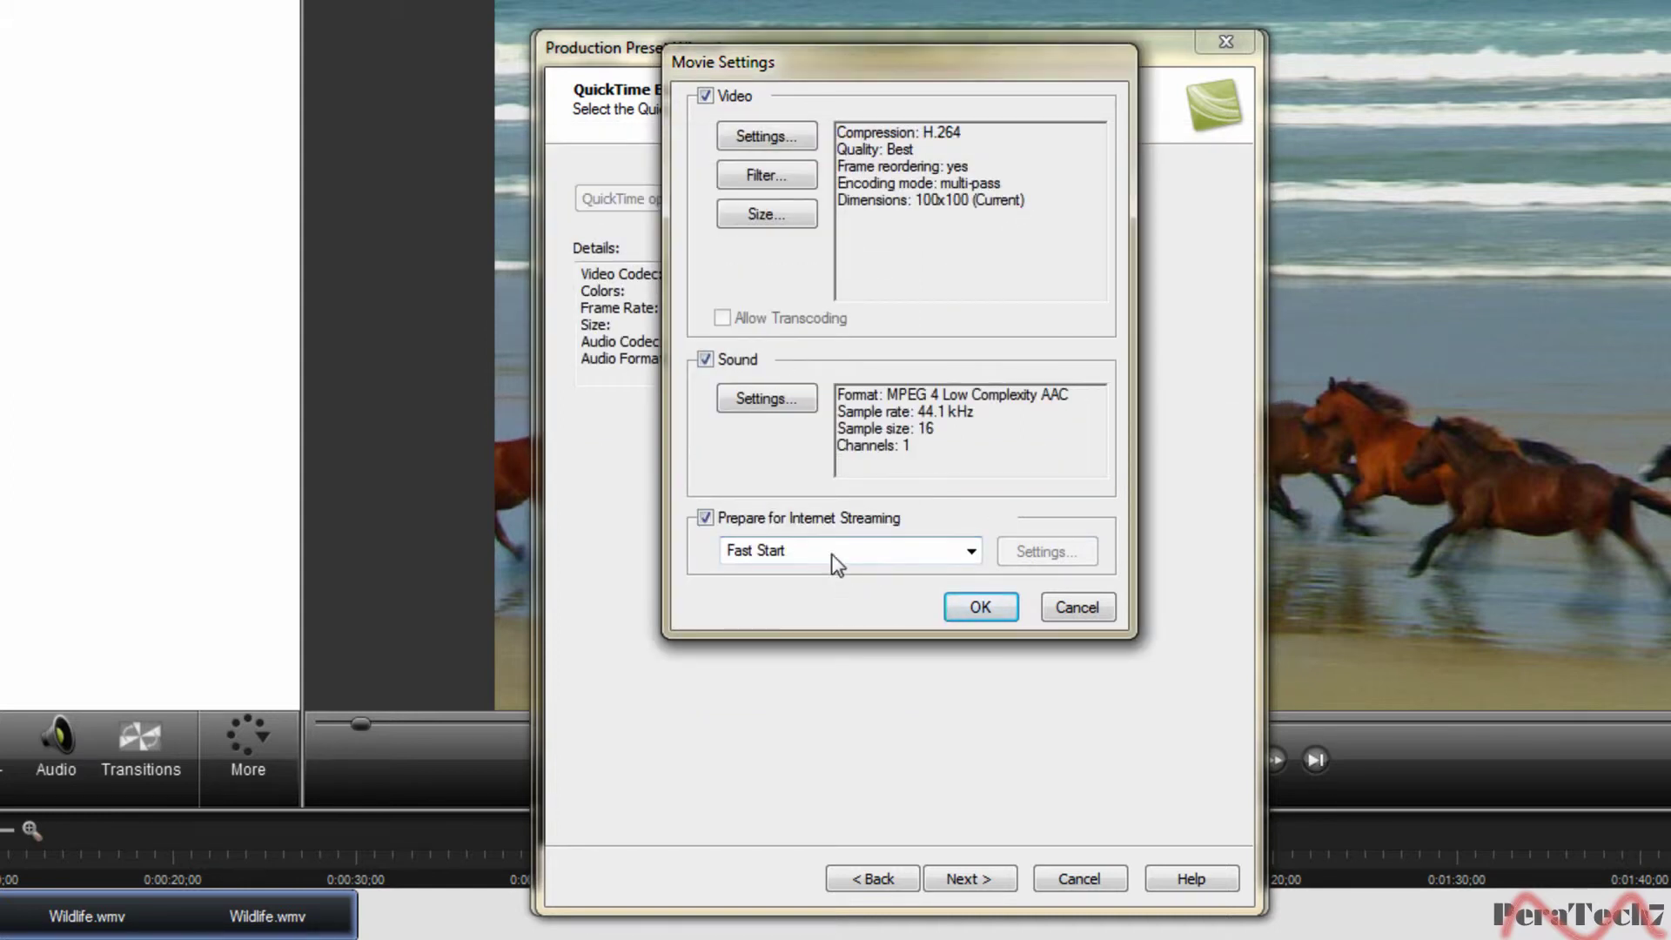
left_click(829, 545)
left_click(828, 541)
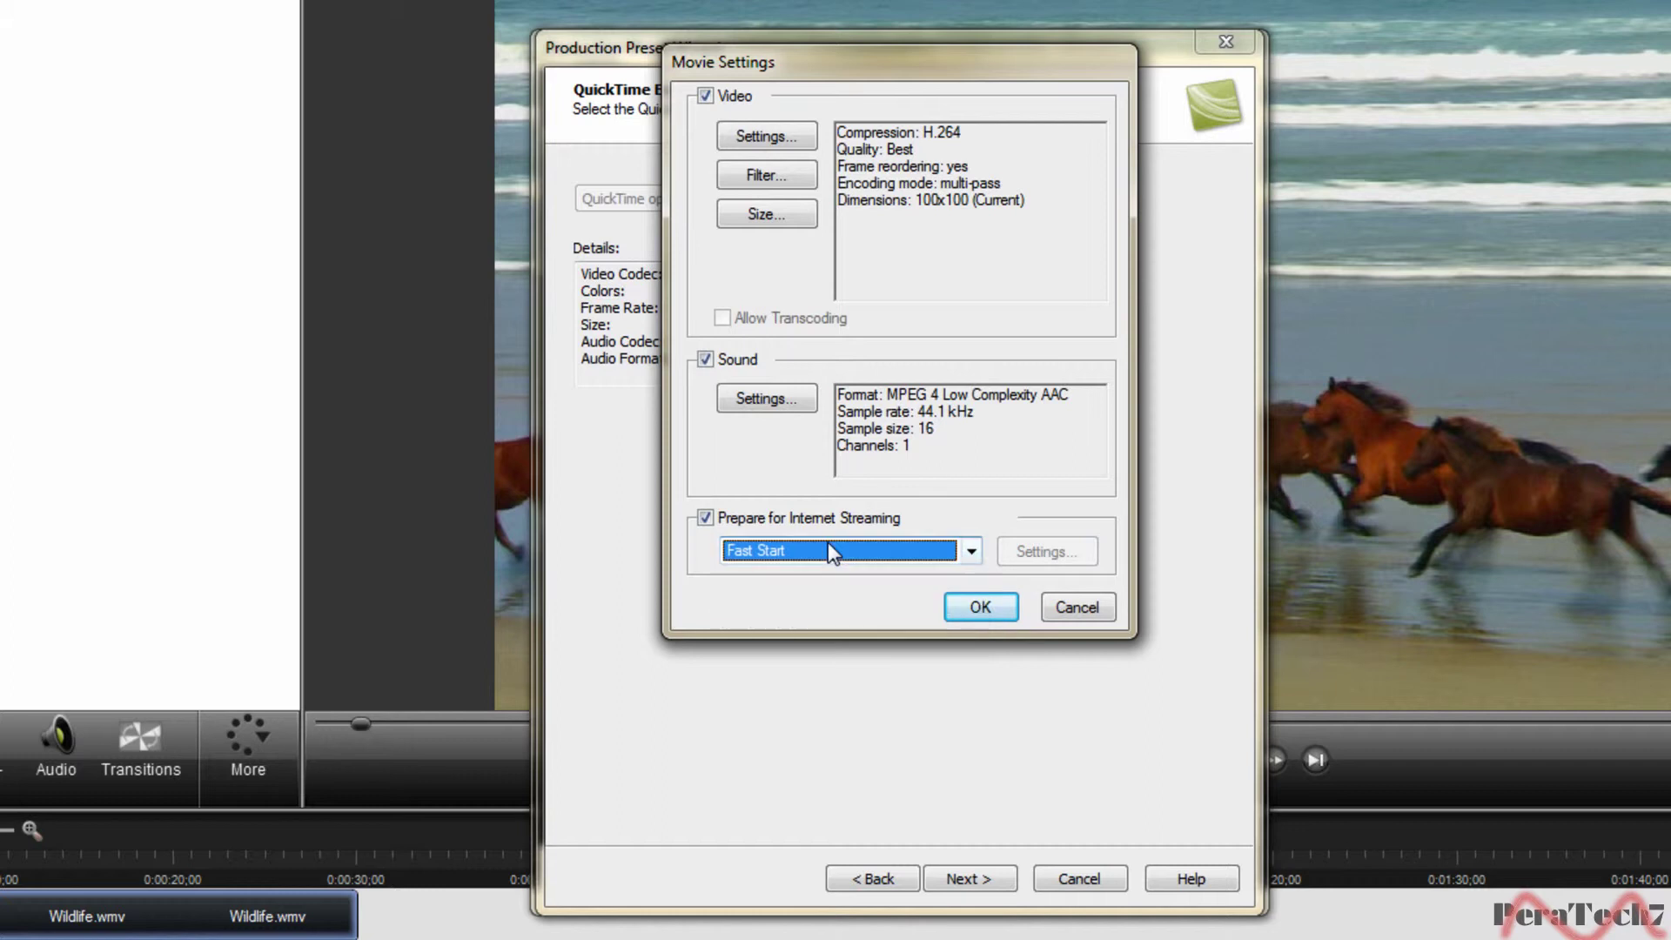
Set the sound to MPEG 4 Low Complexity AAC at 44.100 kHz in stereo.
left_click(745, 402)
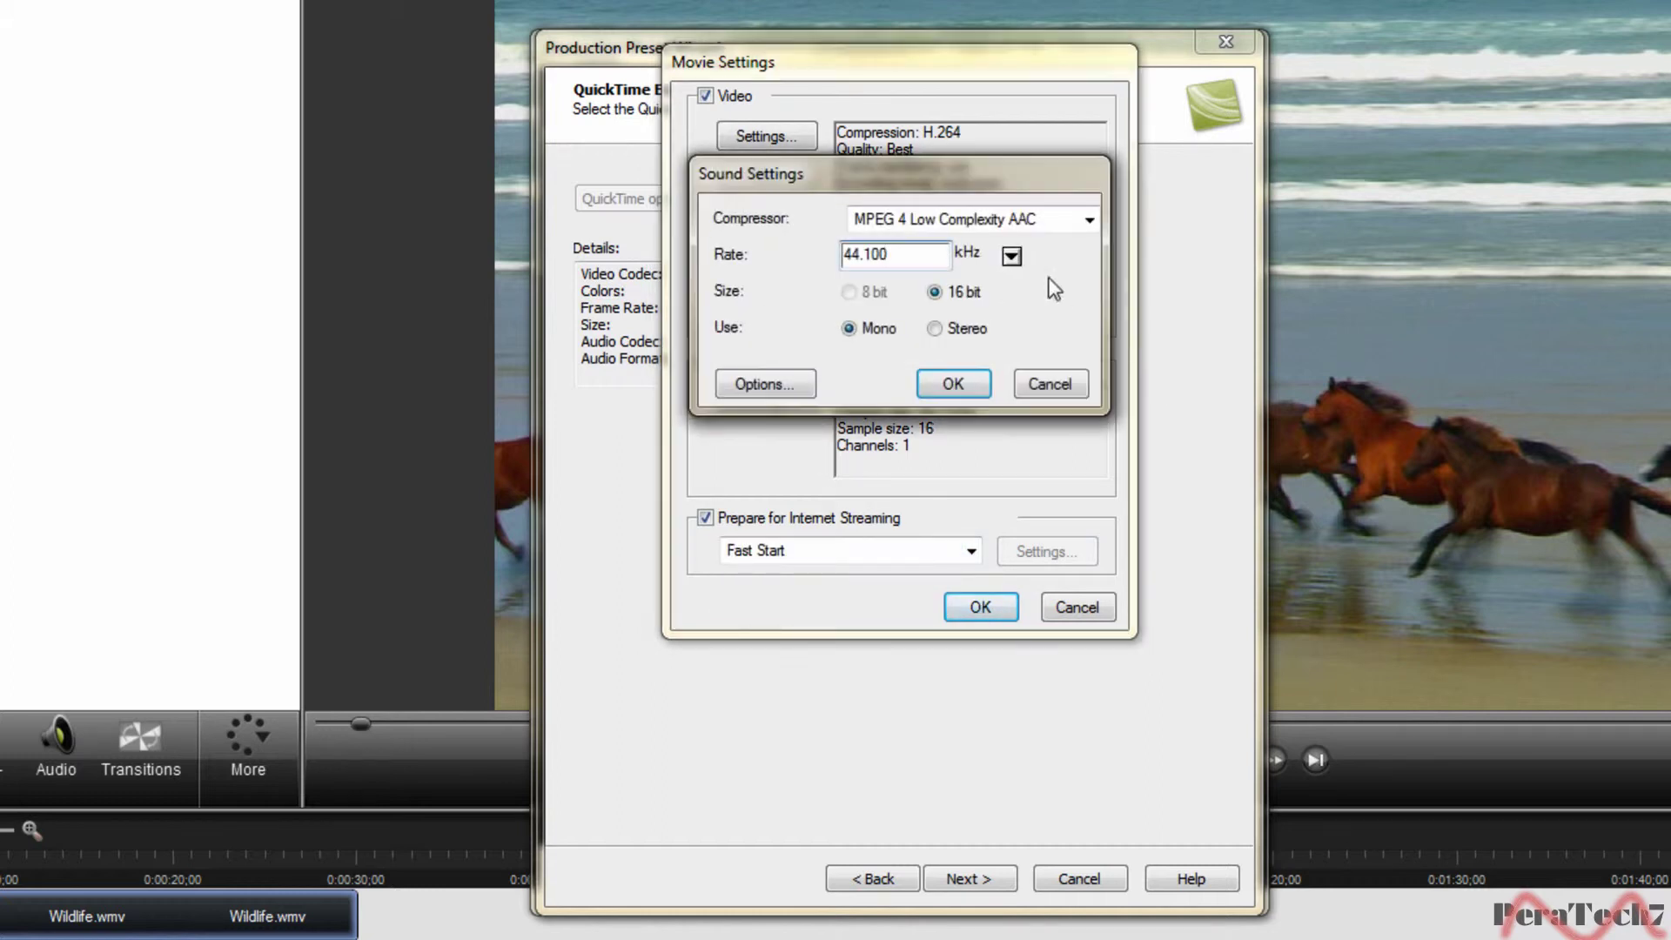
left_click(1087, 221)
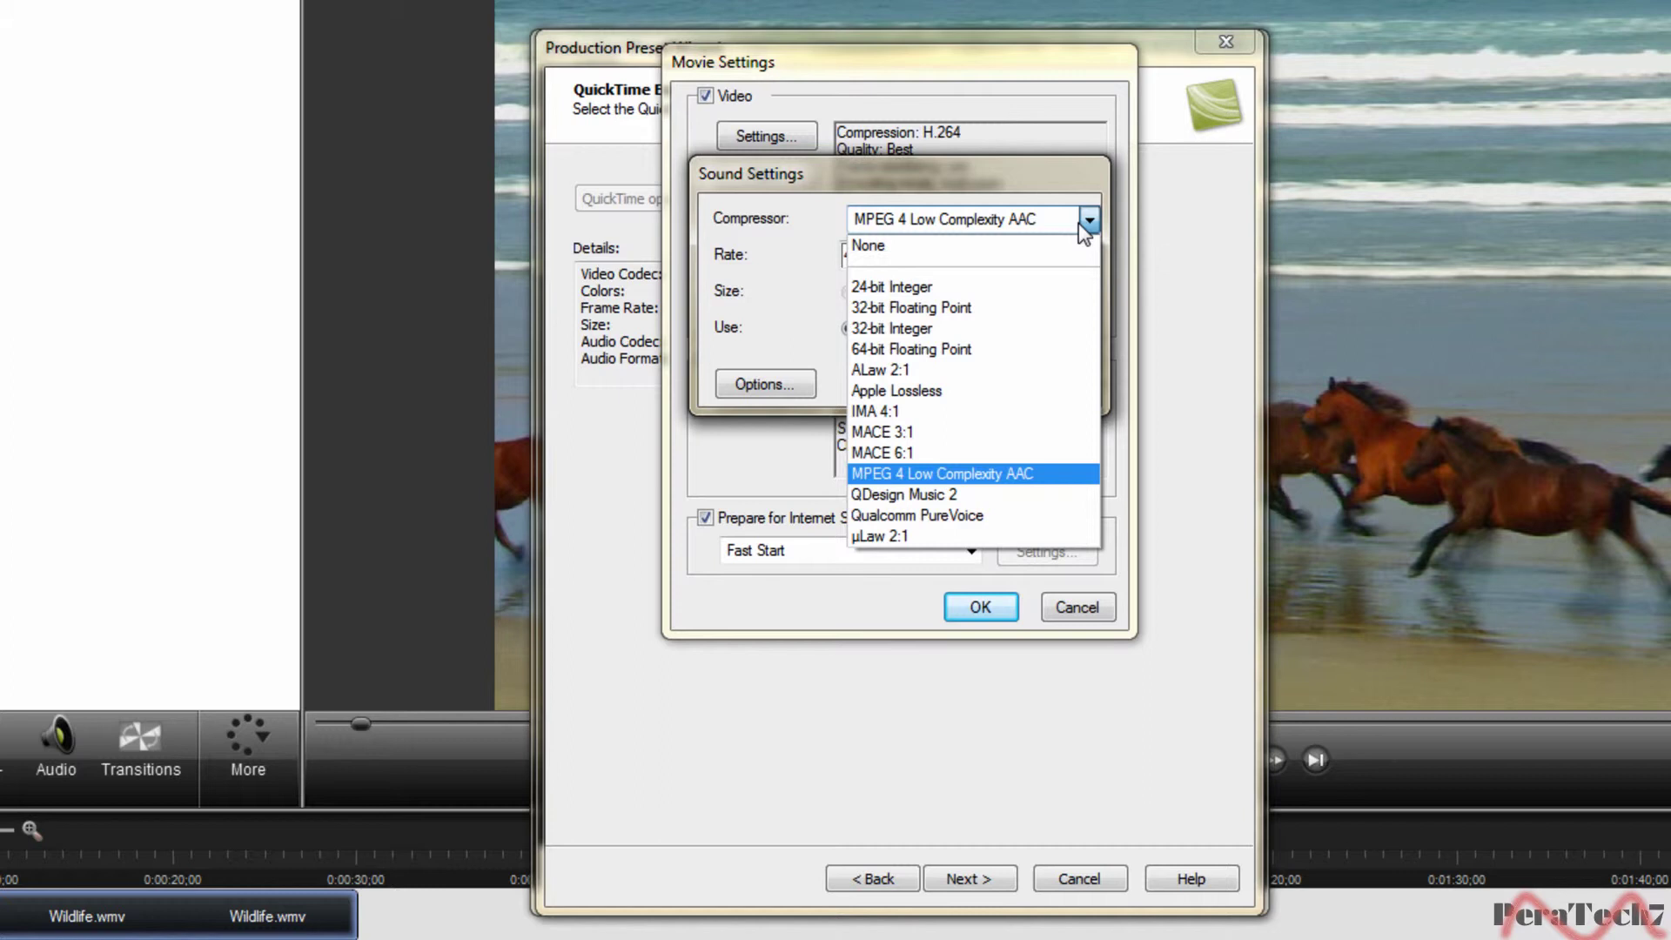
left_click(1088, 221)
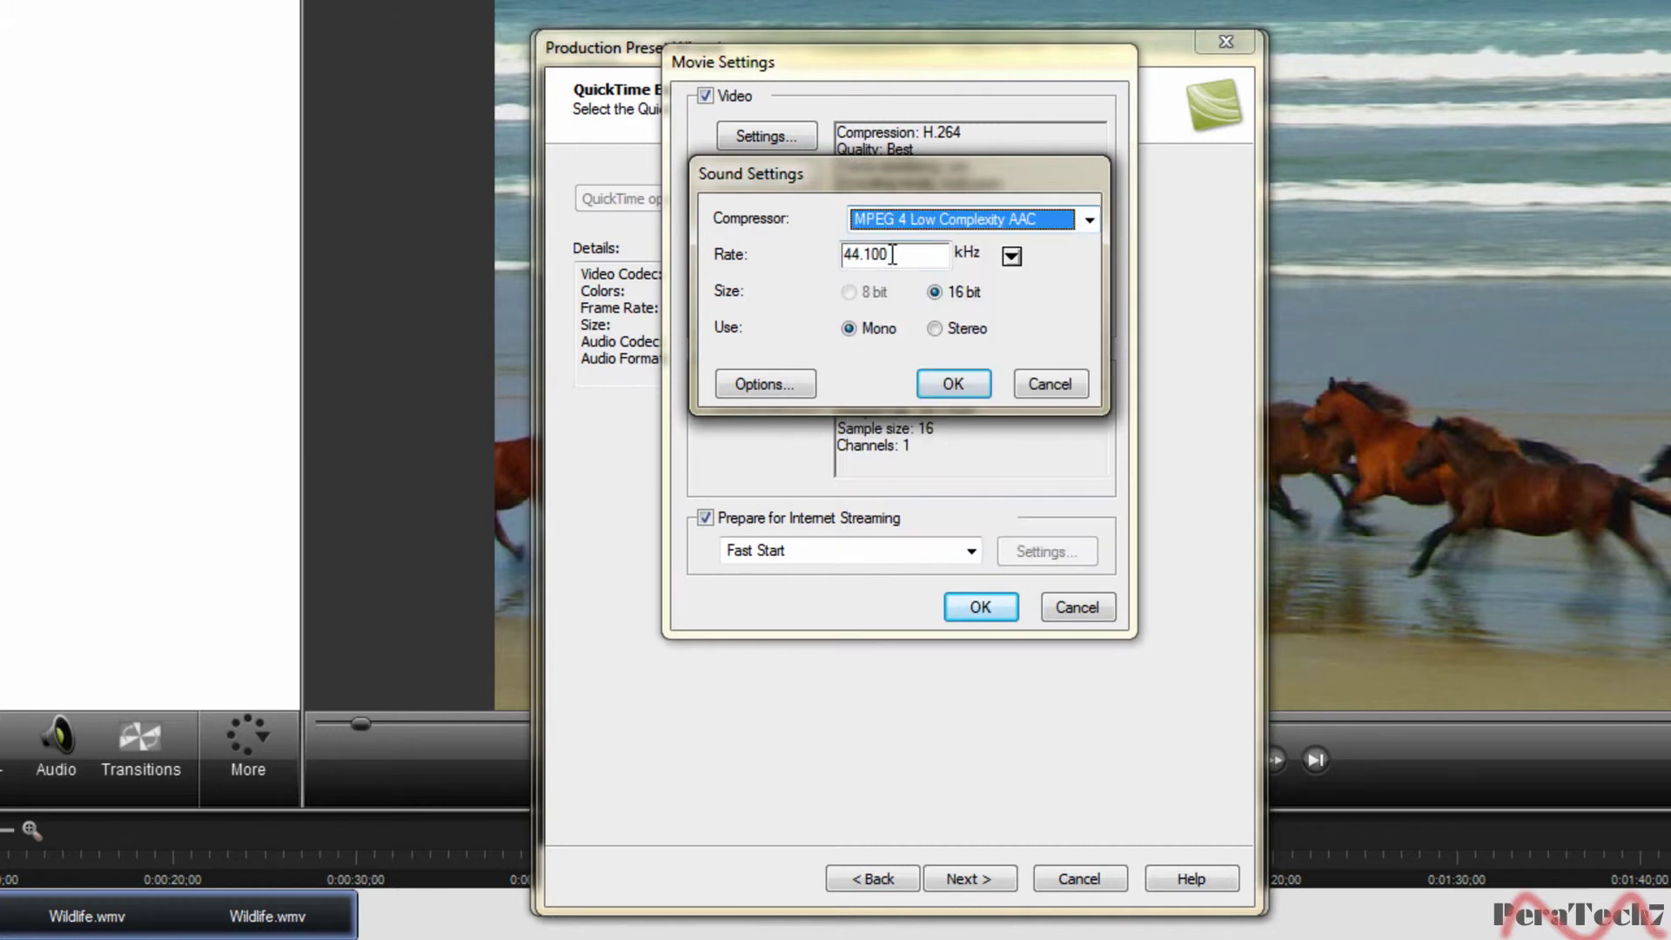
left_click(1011, 256)
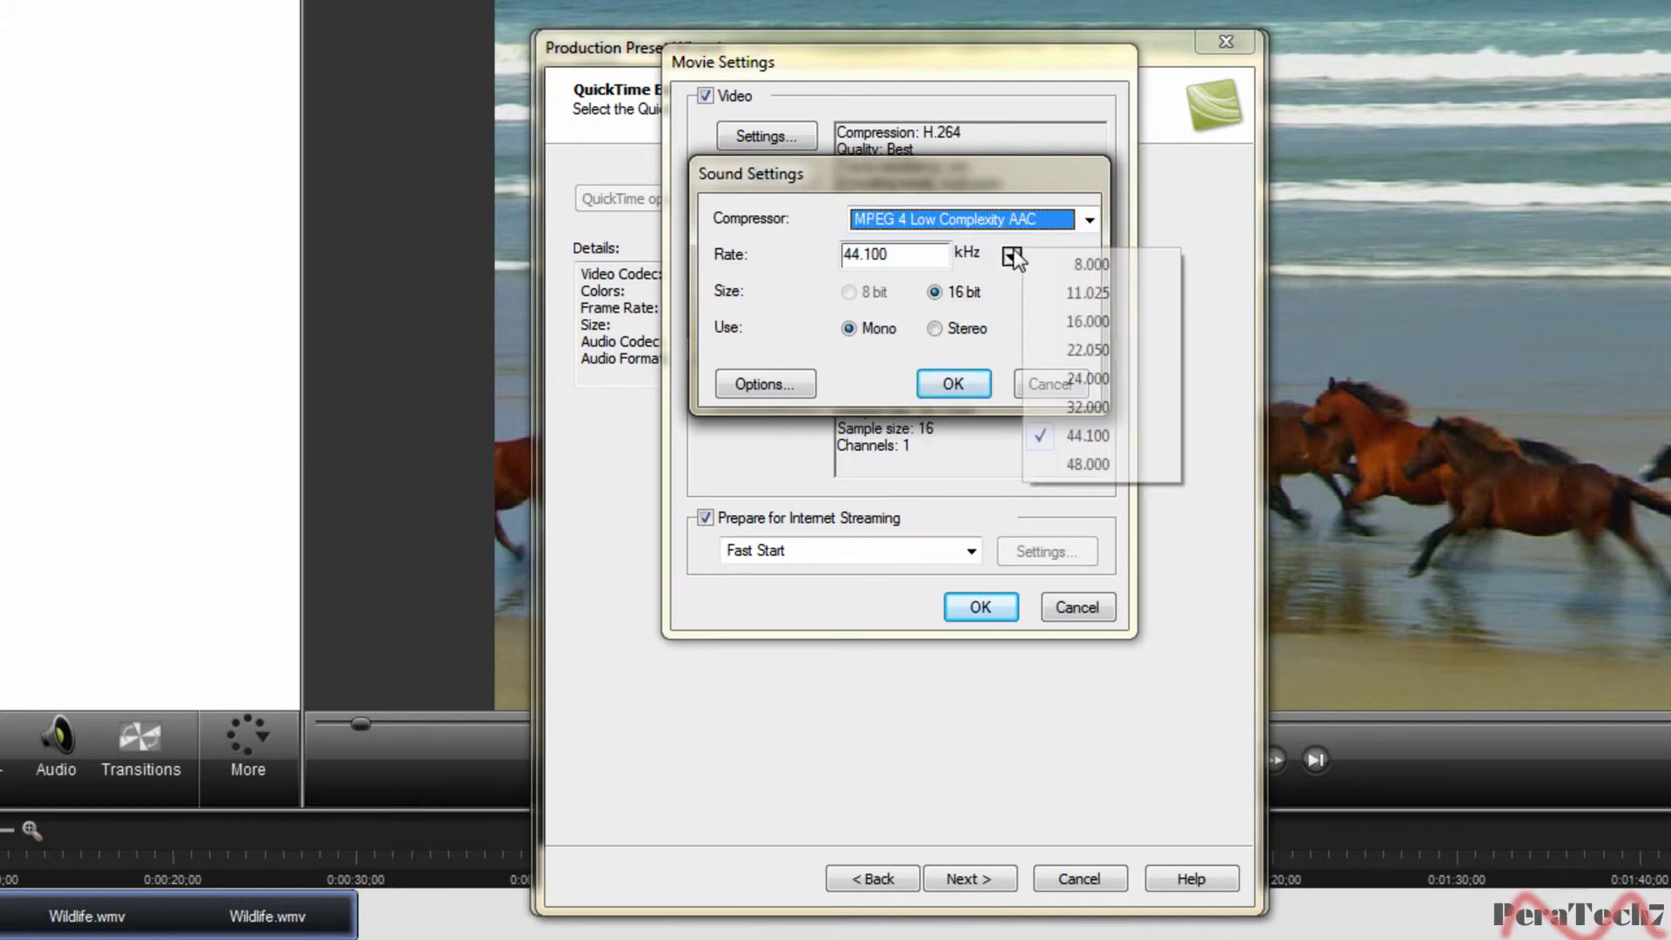
left_click(1079, 436)
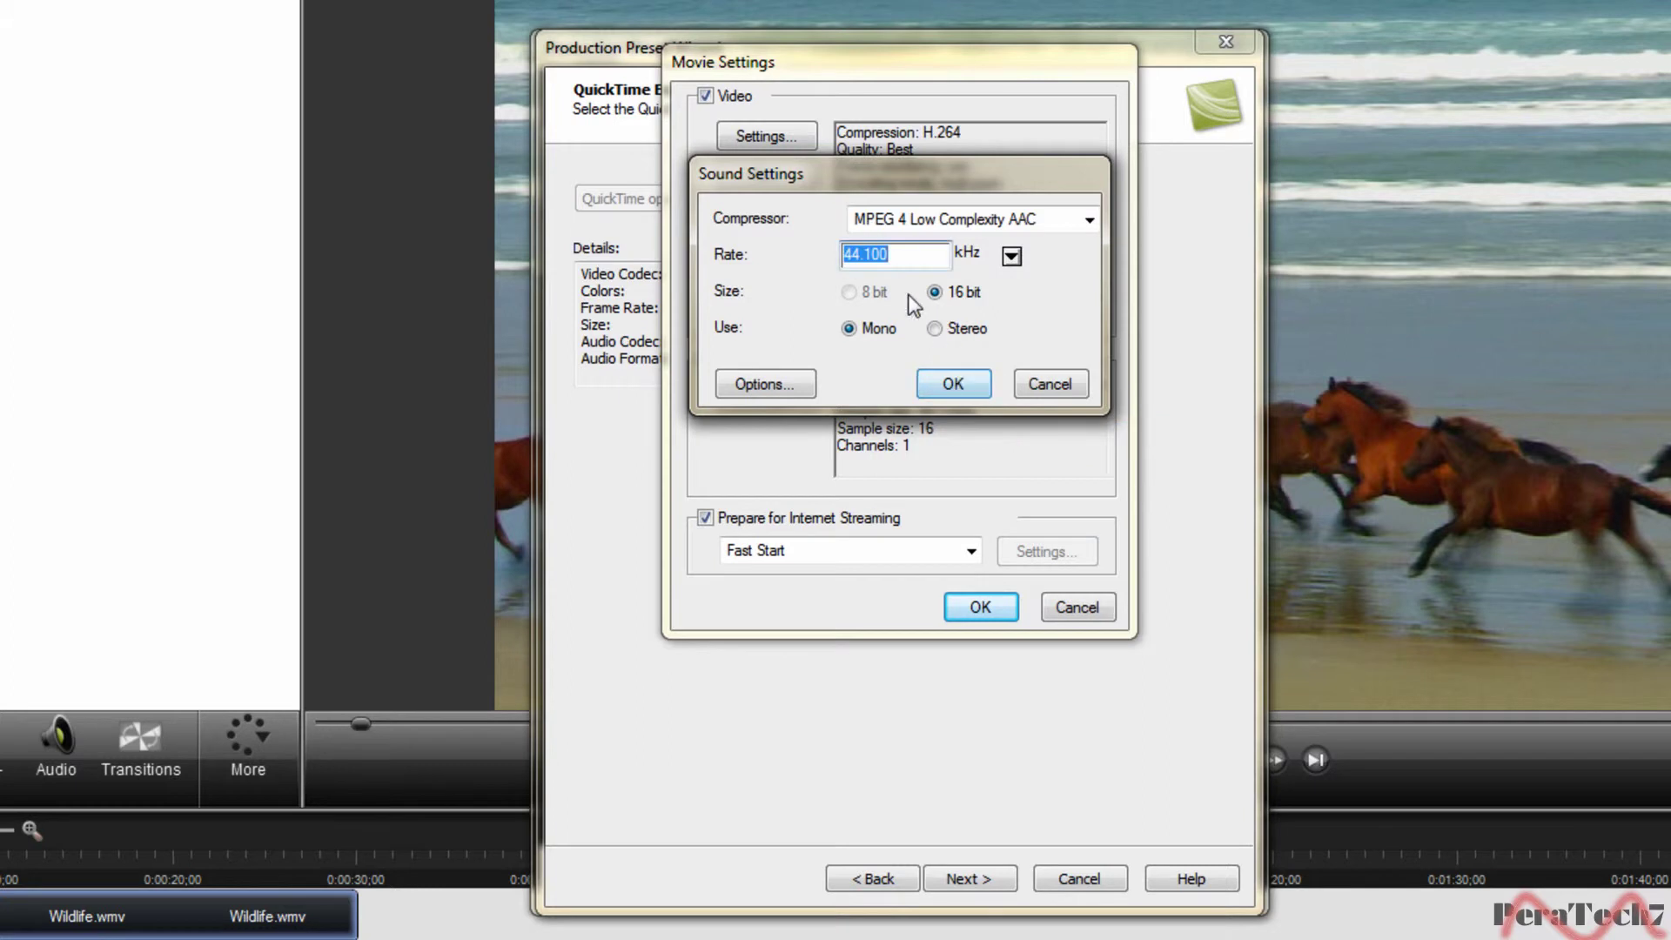
left_click(938, 337)
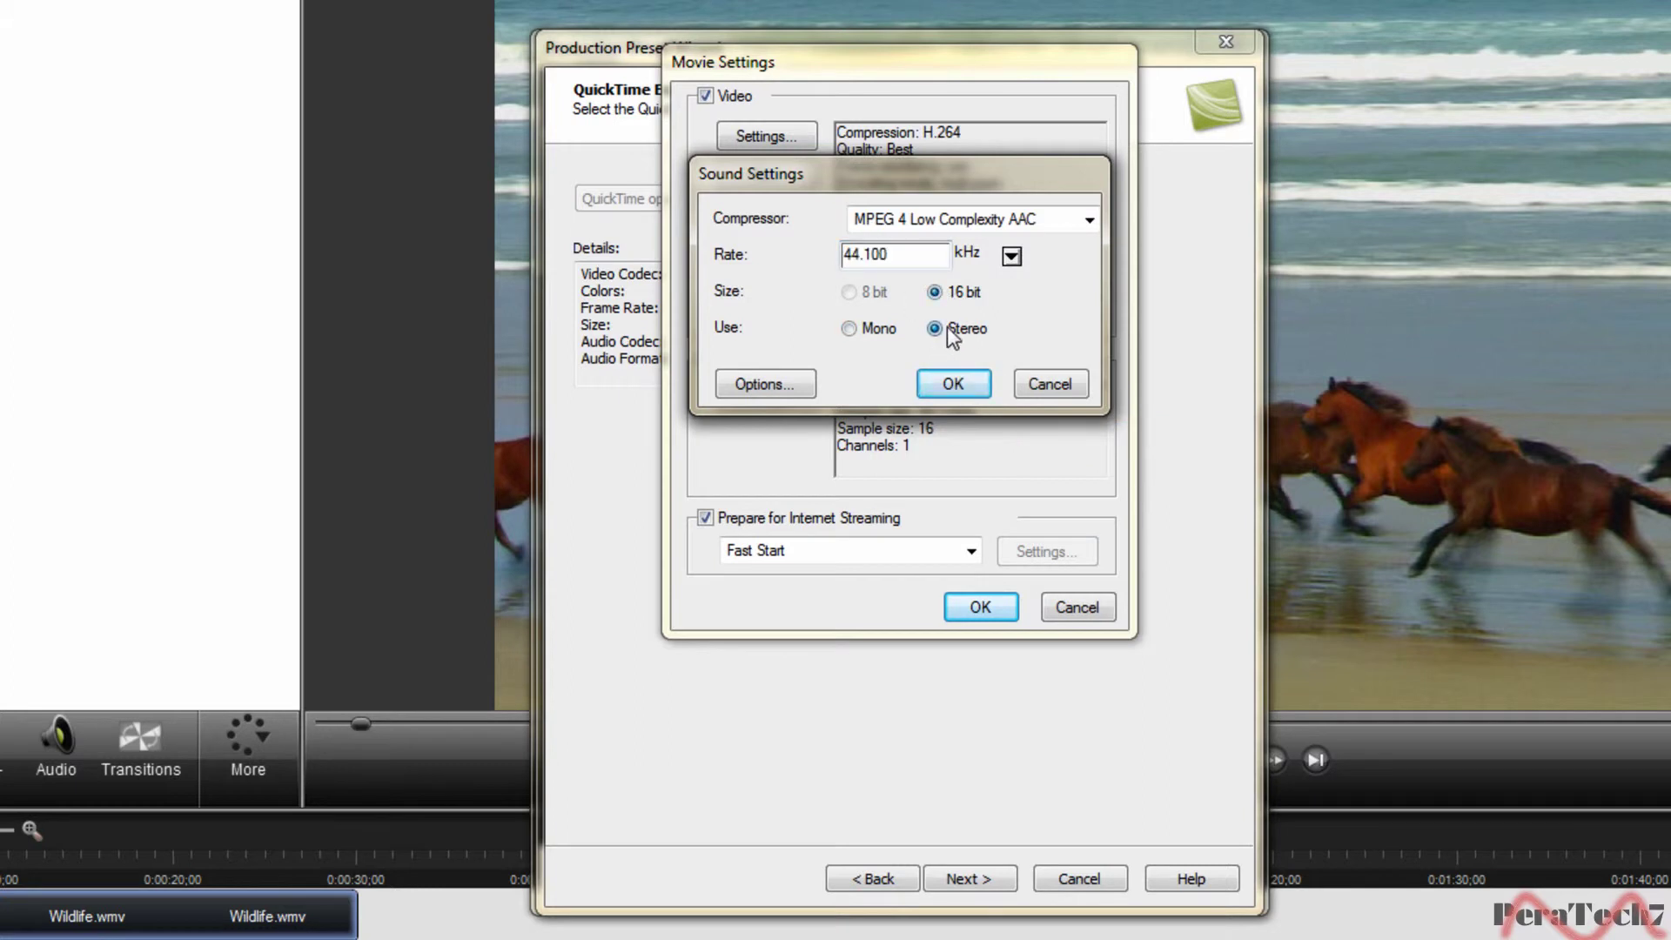
left_click(939, 383)
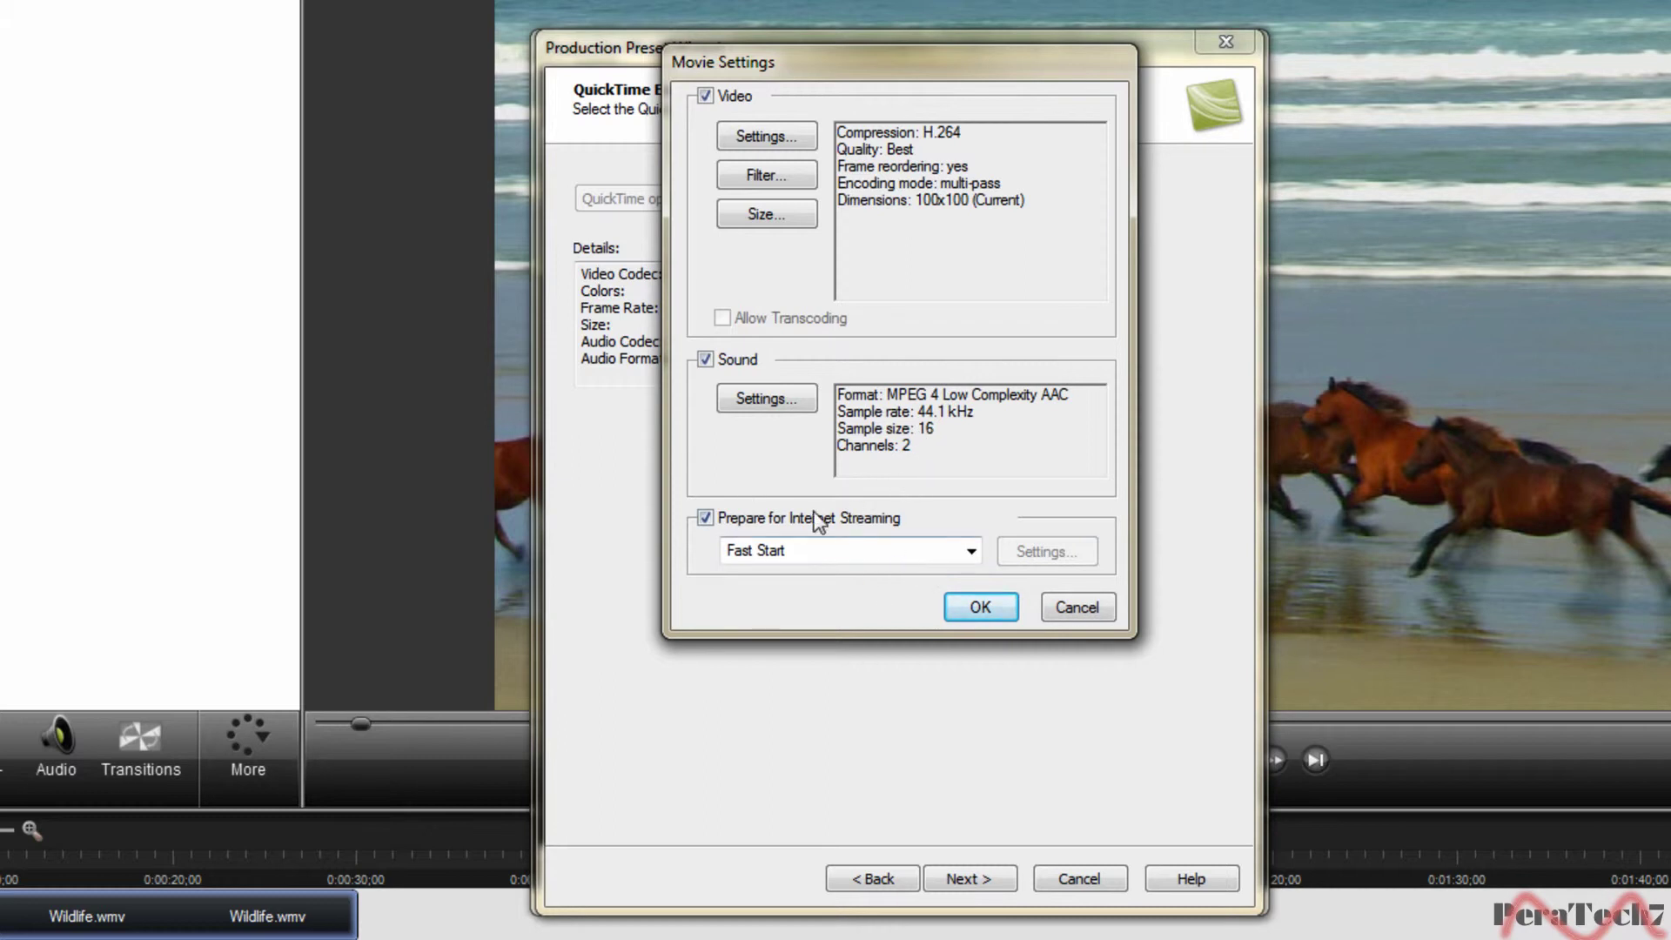
Confirm the QuickTime movie settings and advance to the Video Size page.
left_click(990, 614)
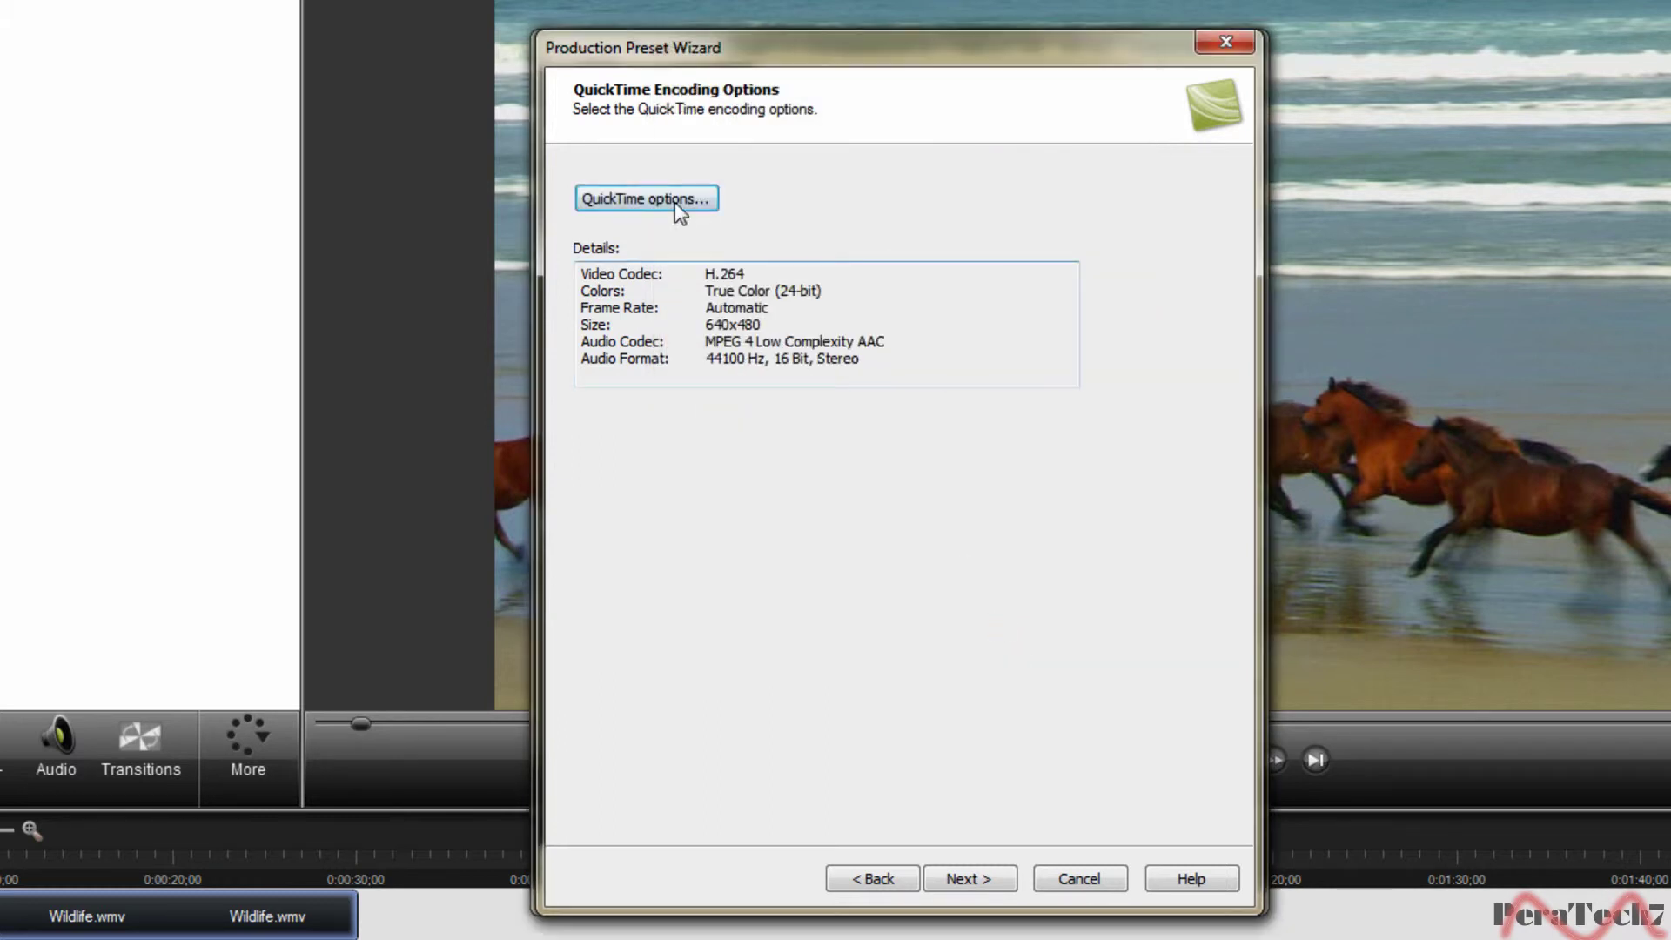
left_click(968, 877)
double_click(717, 341)
key("Return")
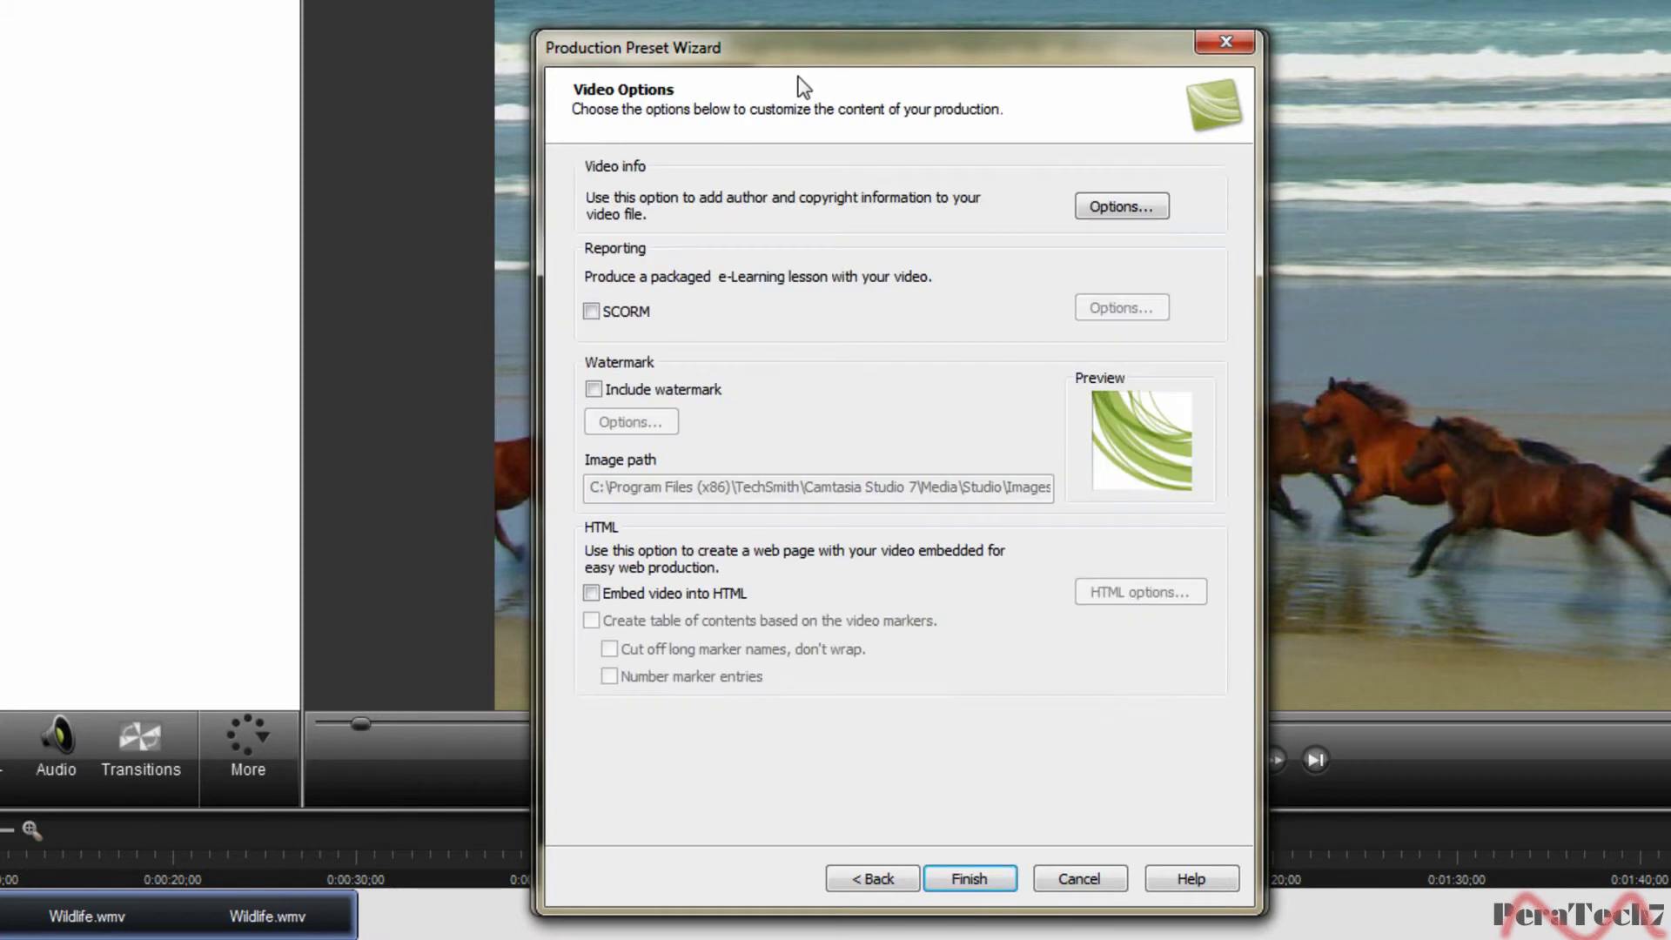
left_click(910, 872)
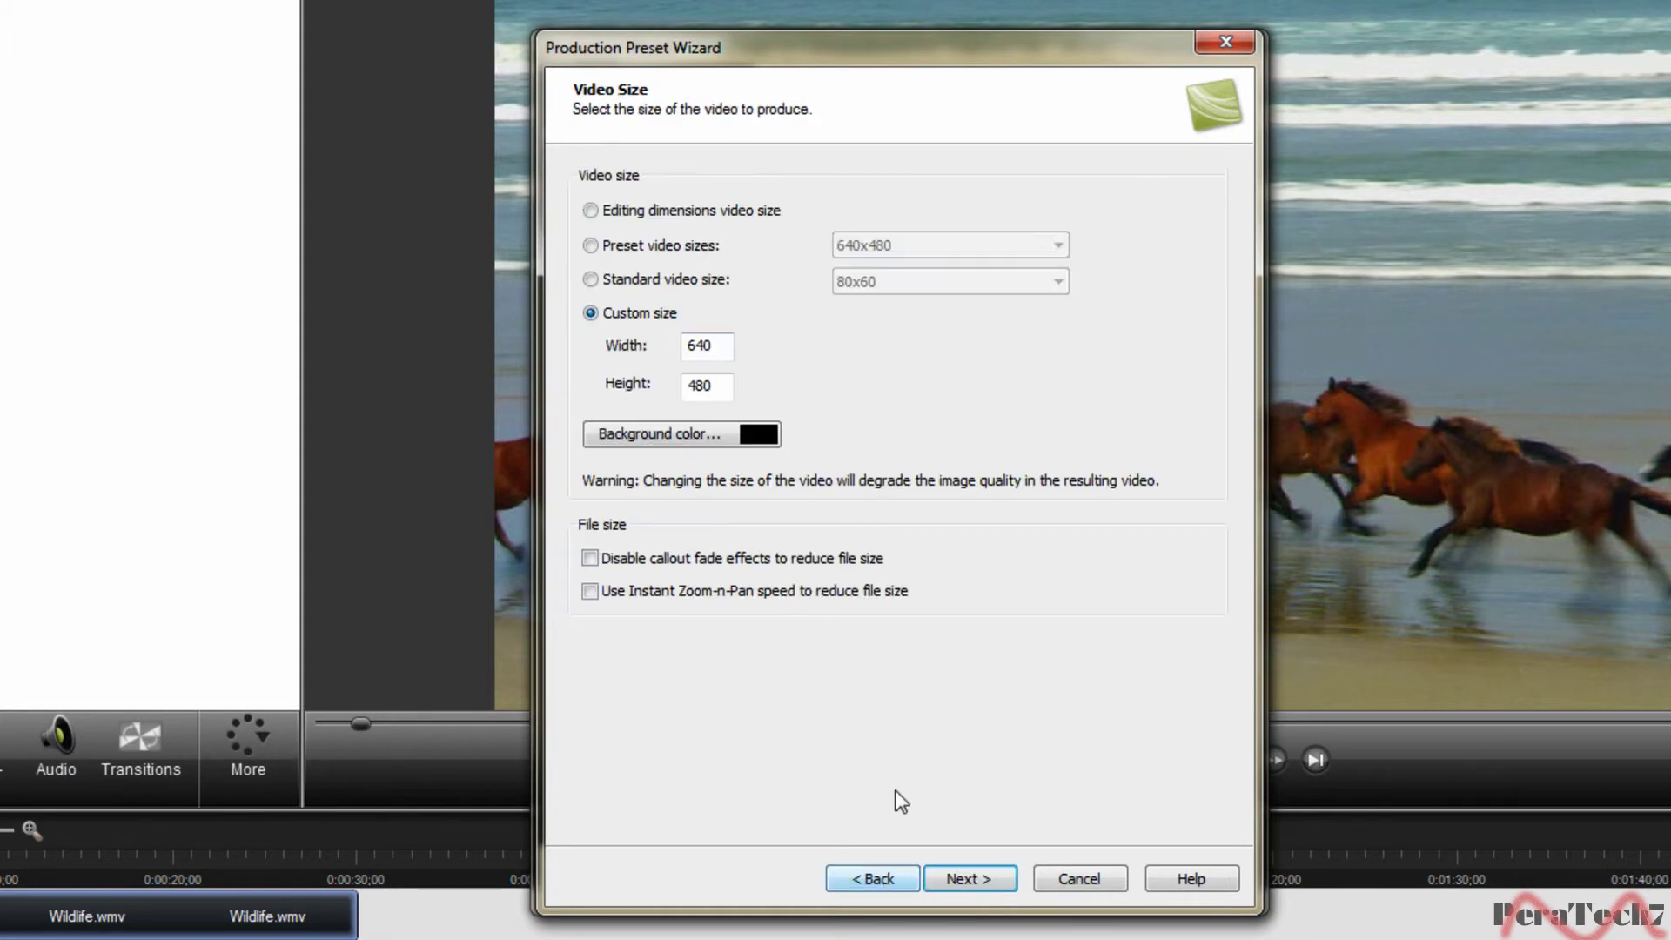
Enter a custom video size of width 1920 and height 1080, then continue.
double_click(712, 341)
type("1920")
double_click(710, 385)
type("1080")
left_click(956, 880)
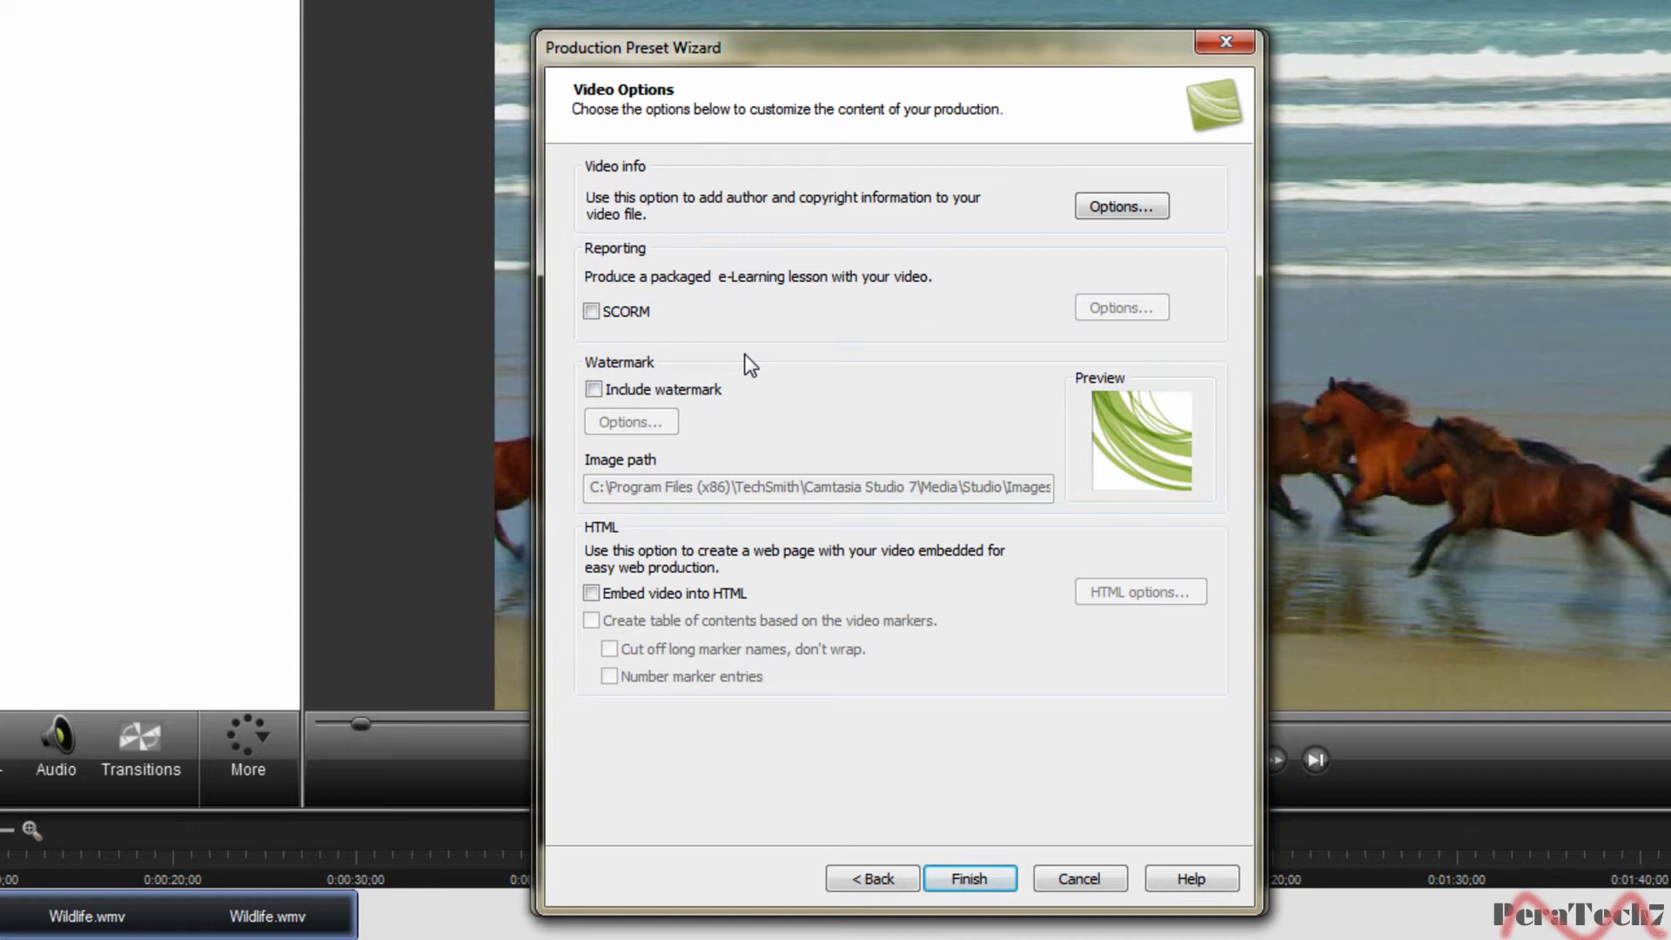
Include a watermark using the image Untitled-1.png.
left_click(696, 389)
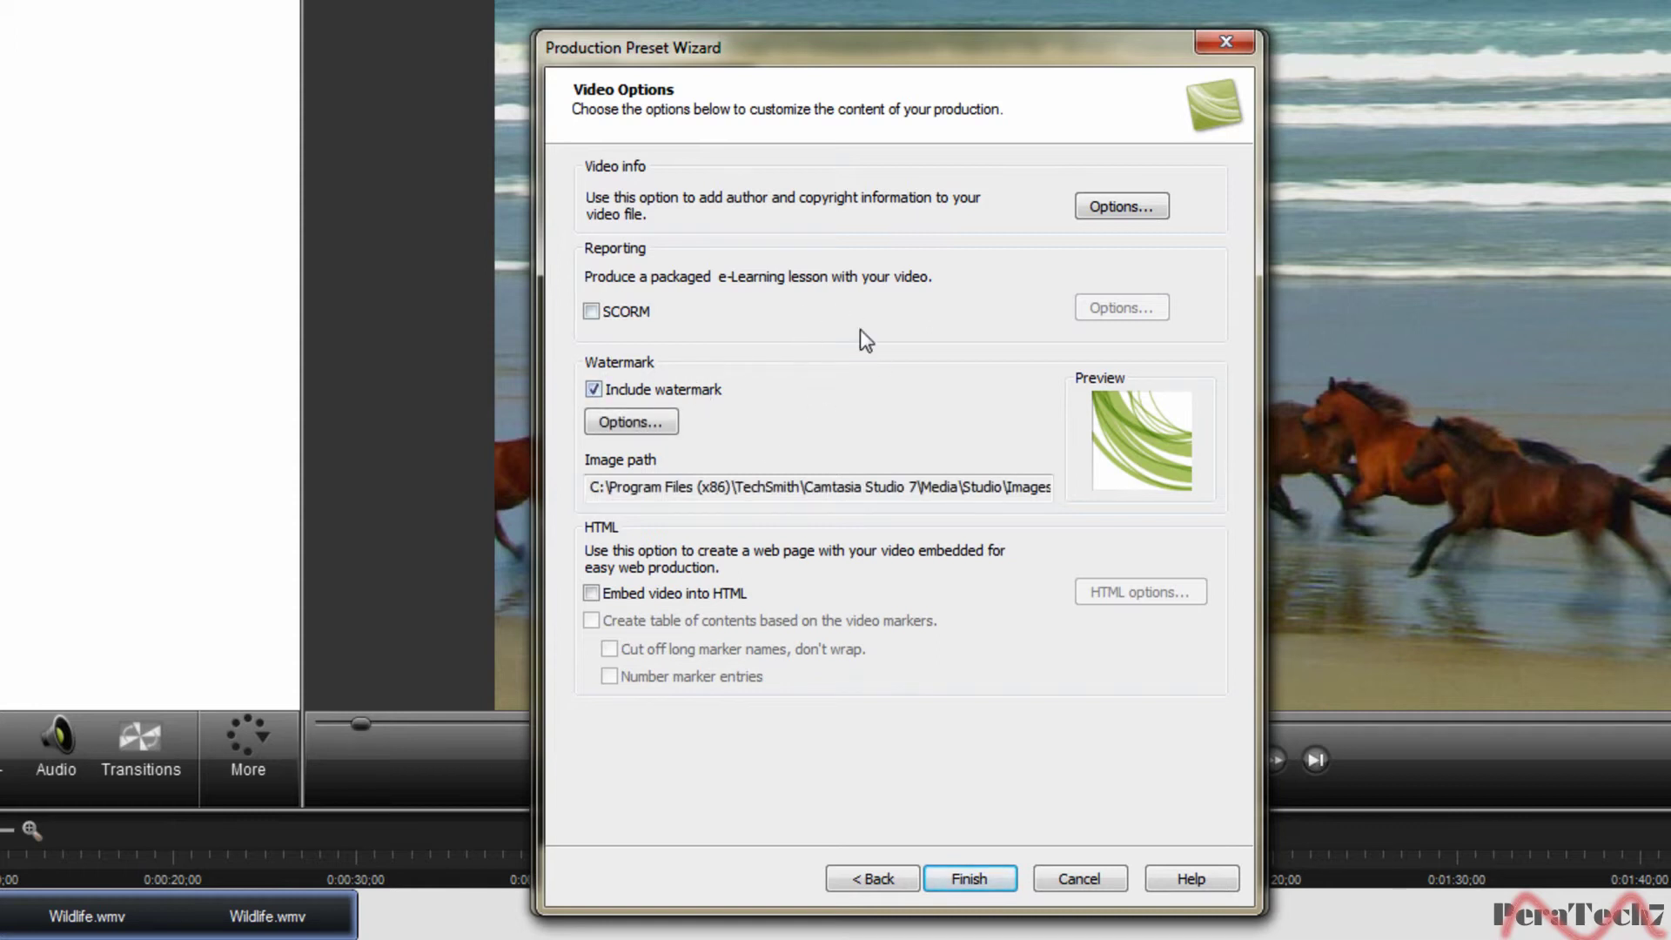
left_click(630, 422)
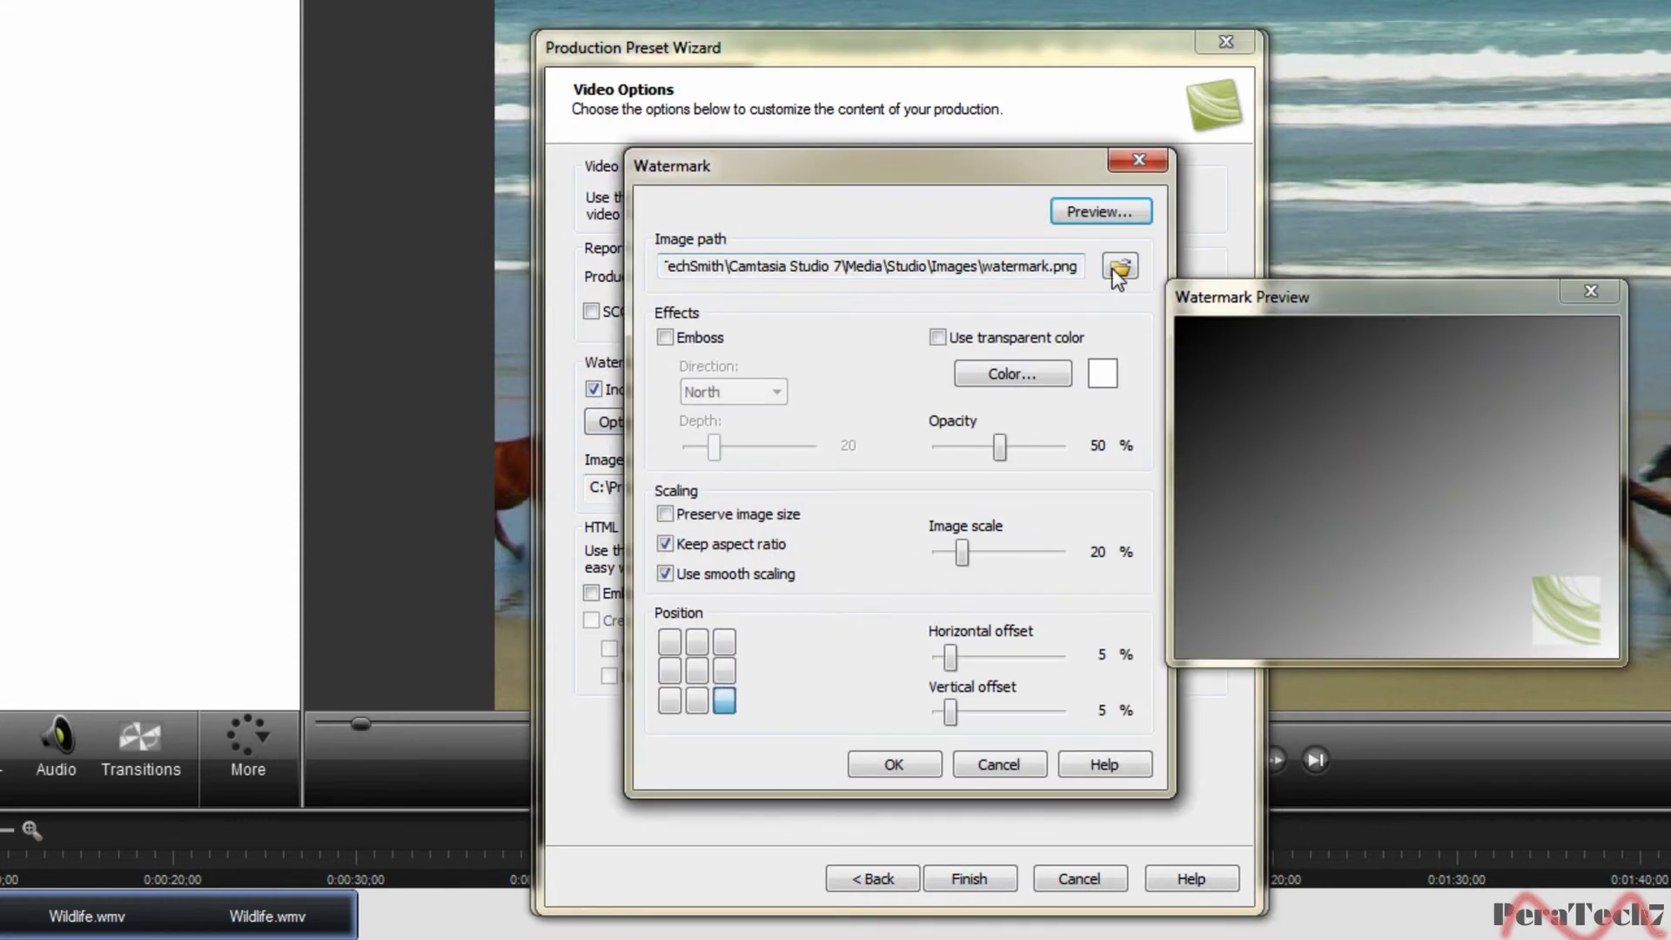
left_click(1111, 261)
left_click(1123, 530)
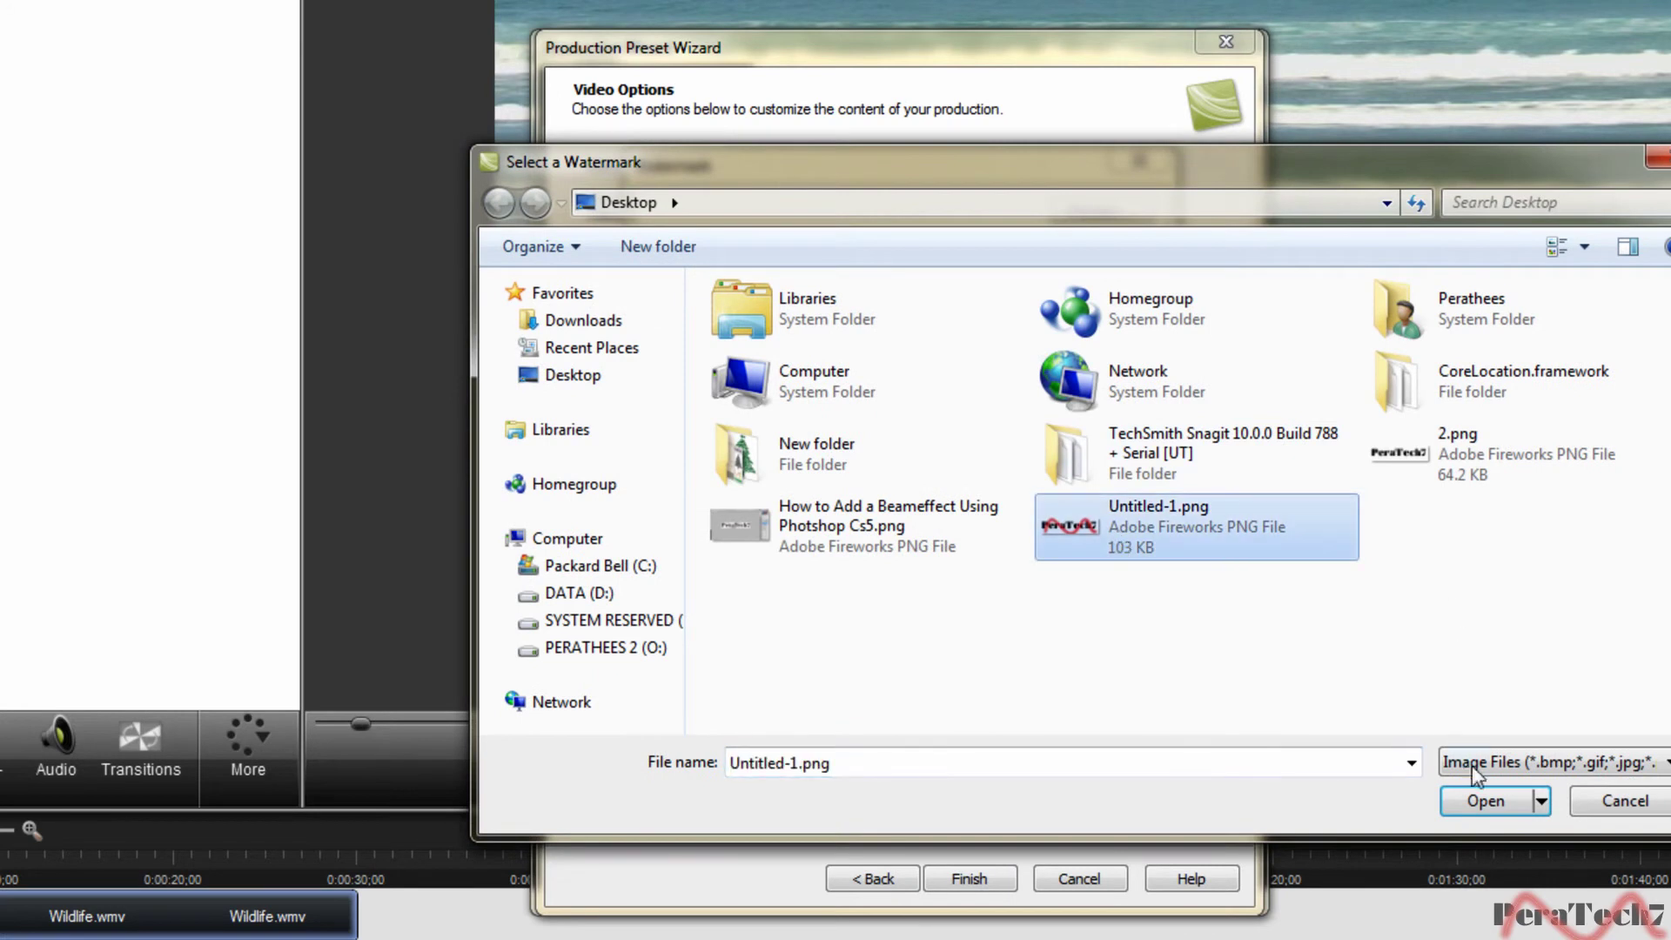
left_click(1484, 800)
Enable transparent colour, set opacity to about 56%, shrink scale, and zero both offsets.
left_click(938, 338)
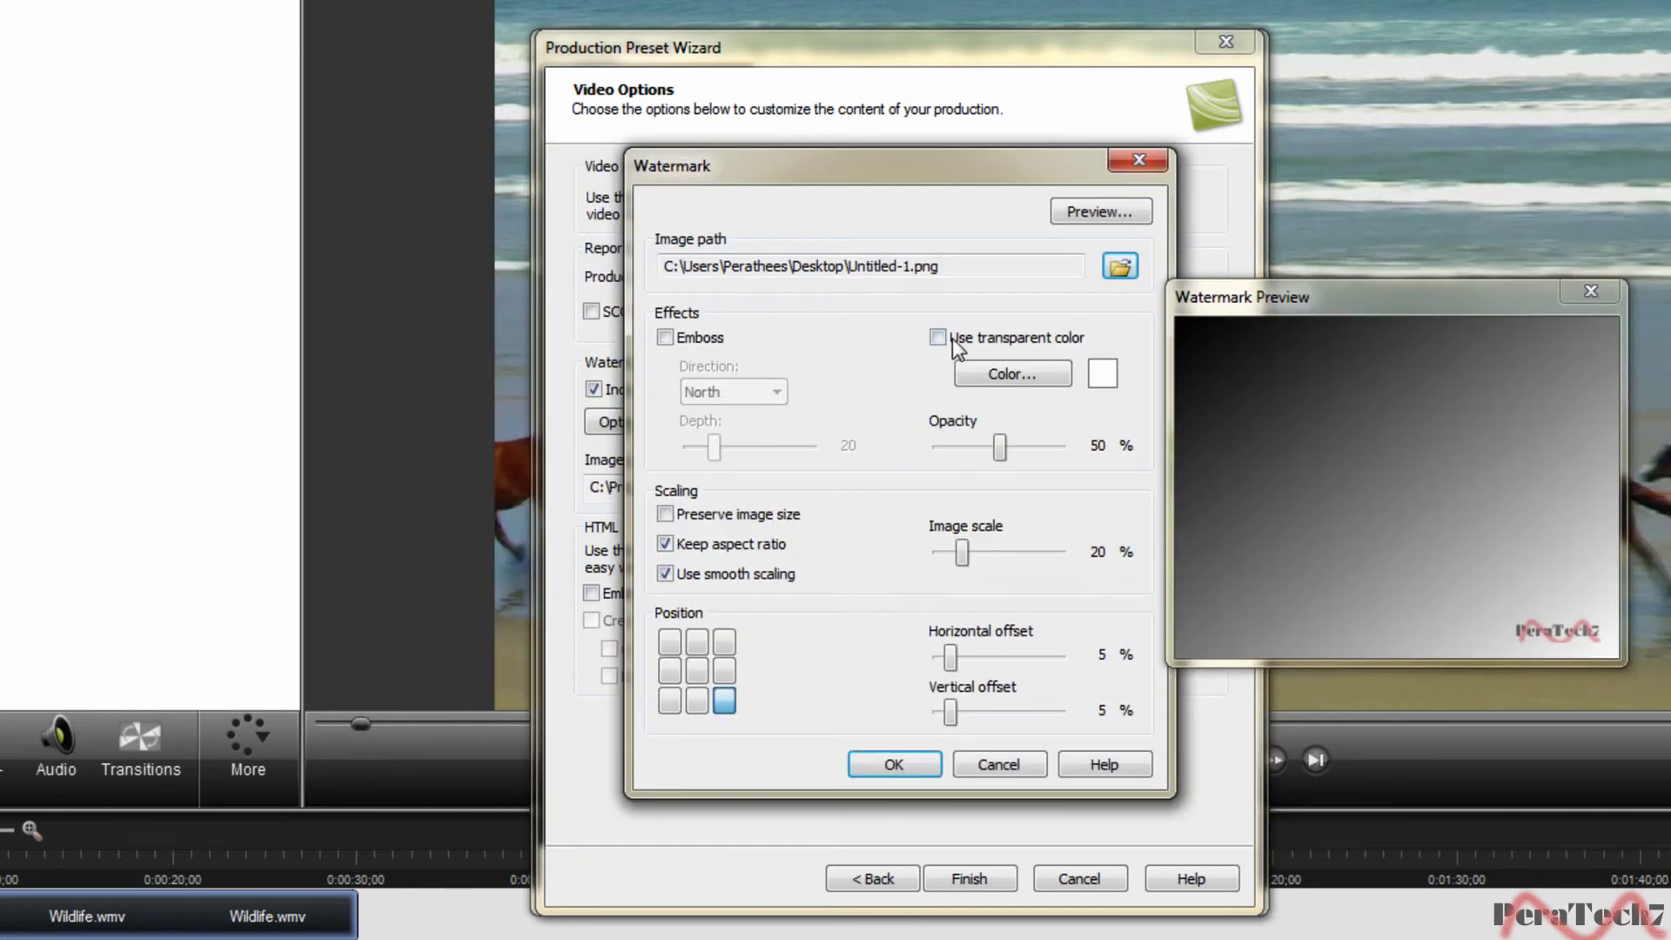
left_click_drag(1000, 446, 1007, 447)
left_click_drag(962, 556, 951, 555)
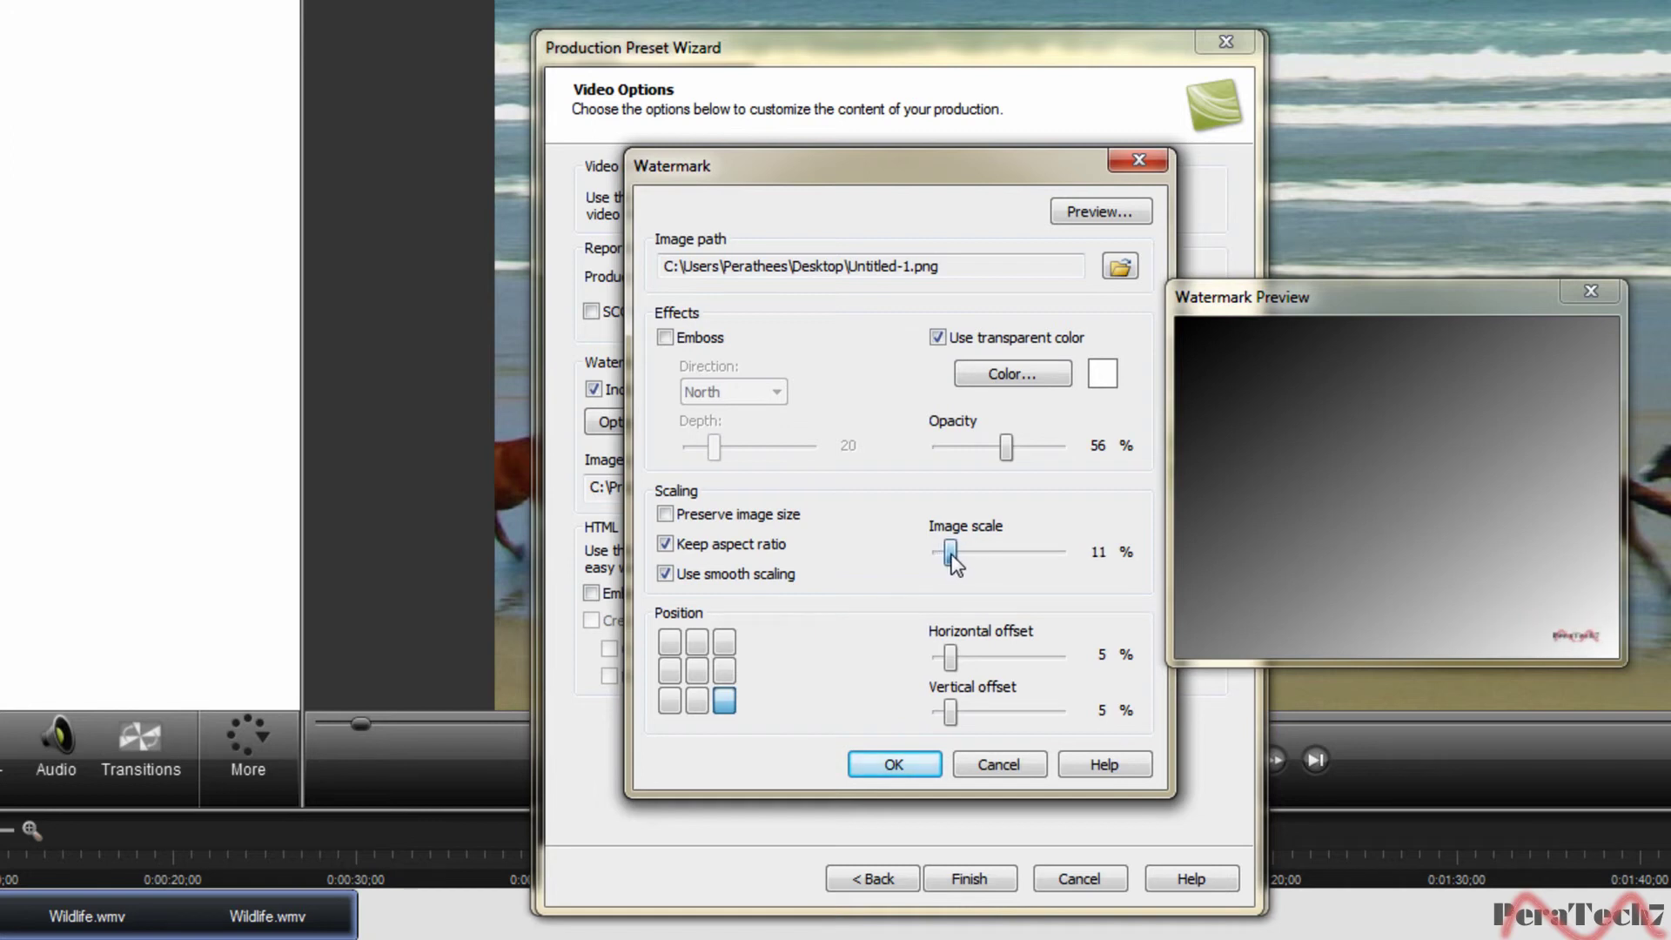
left_click_drag(950, 658, 938, 658)
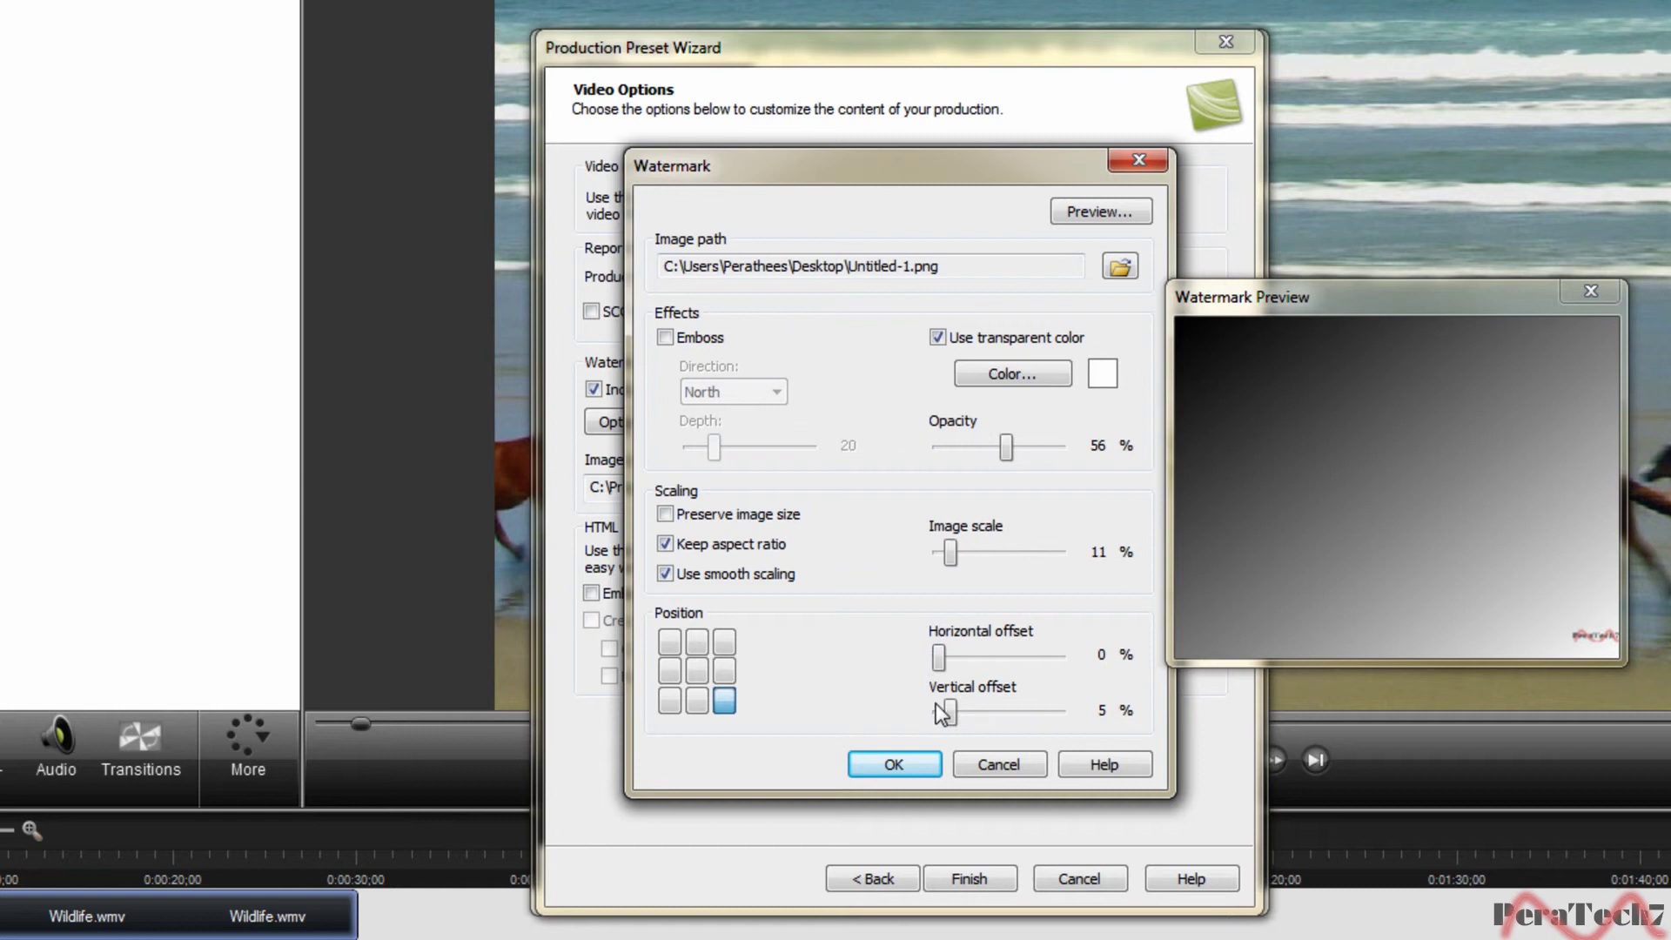
left_click_drag(954, 719, 934, 719)
left_click(895, 764)
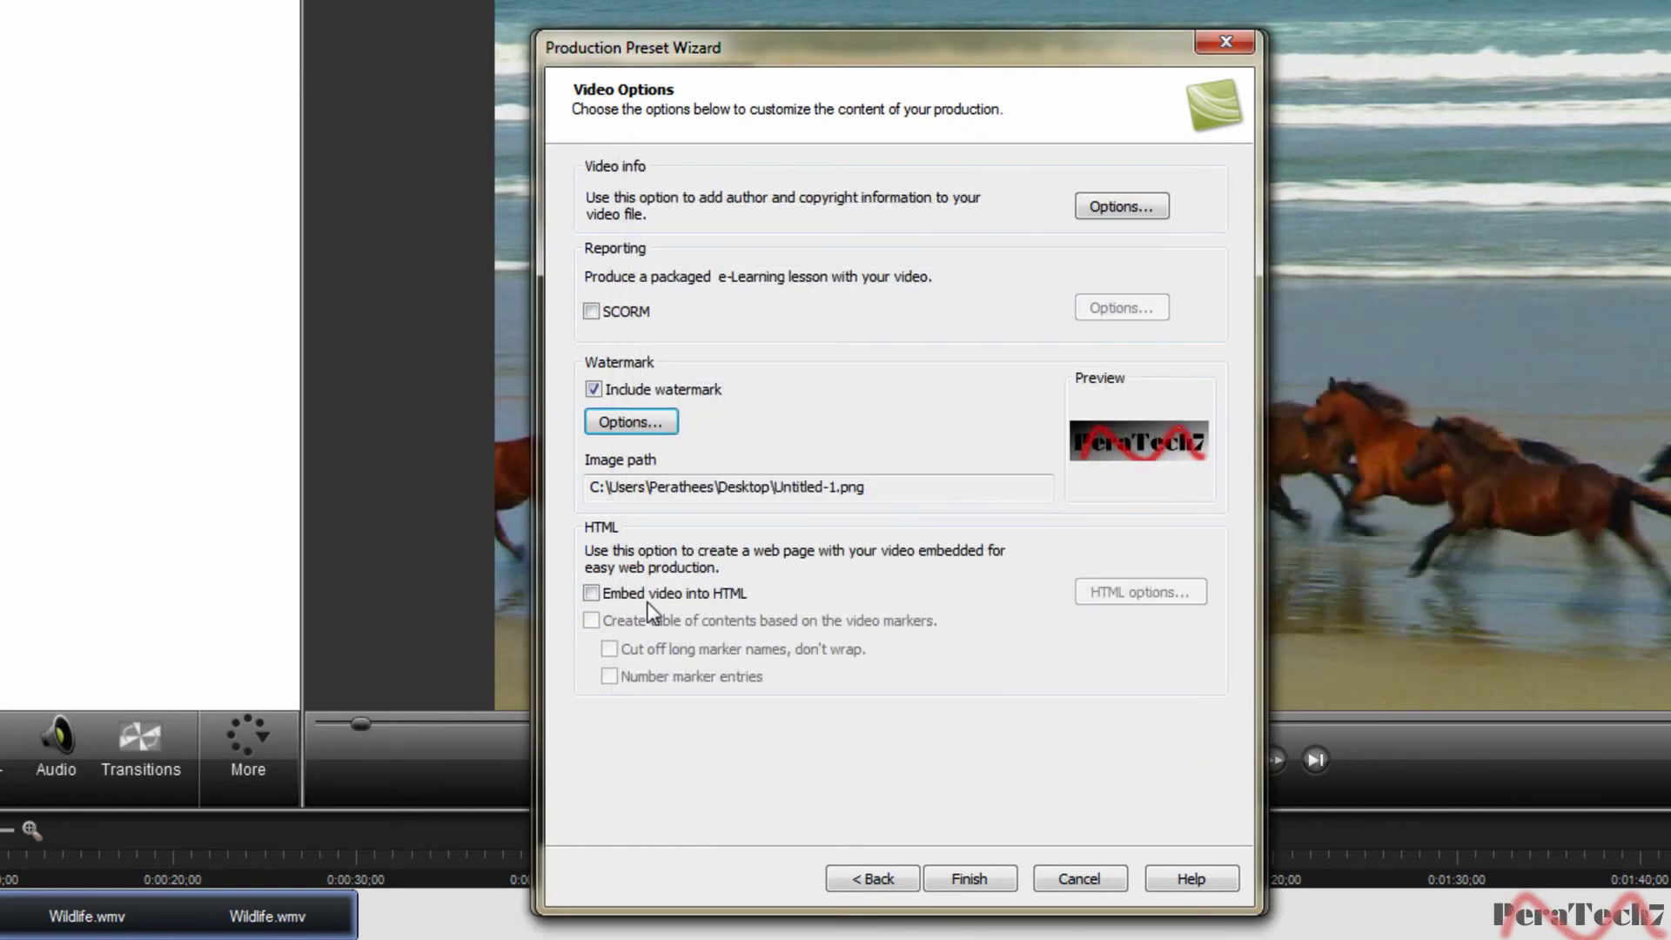
Save the new preset, close the preset manager, and select High Definition 1080p.
left_click(974, 878)
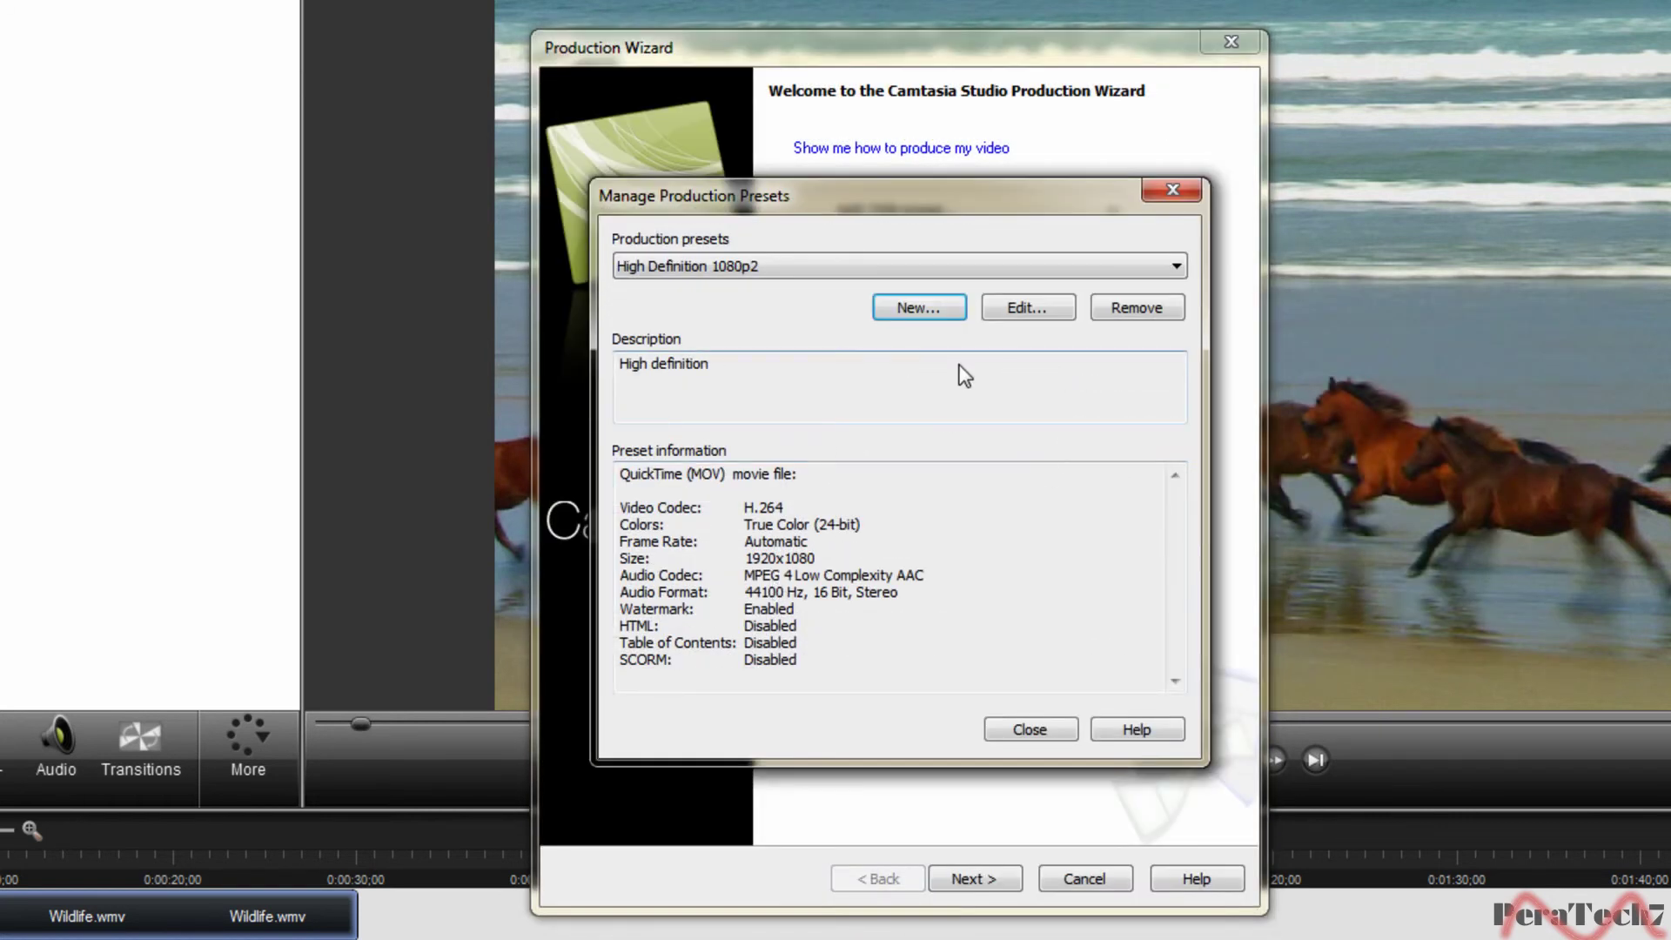
left_click(1032, 732)
left_click(931, 210)
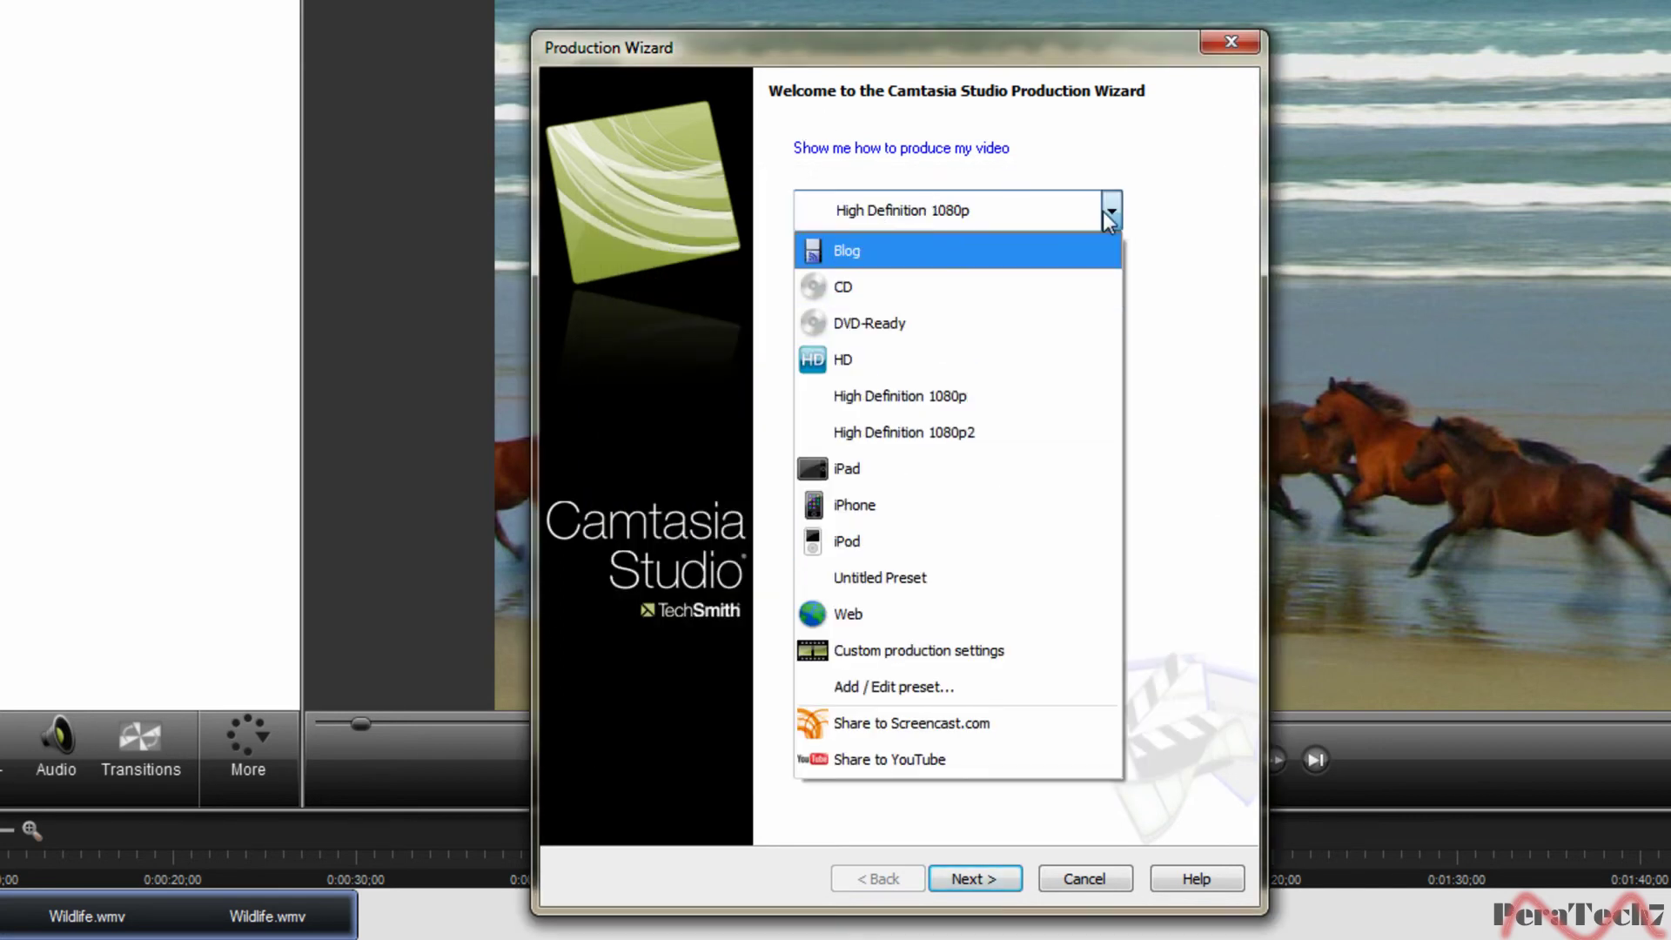
left_click(1009, 435)
left_click(1006, 200)
left_click(940, 396)
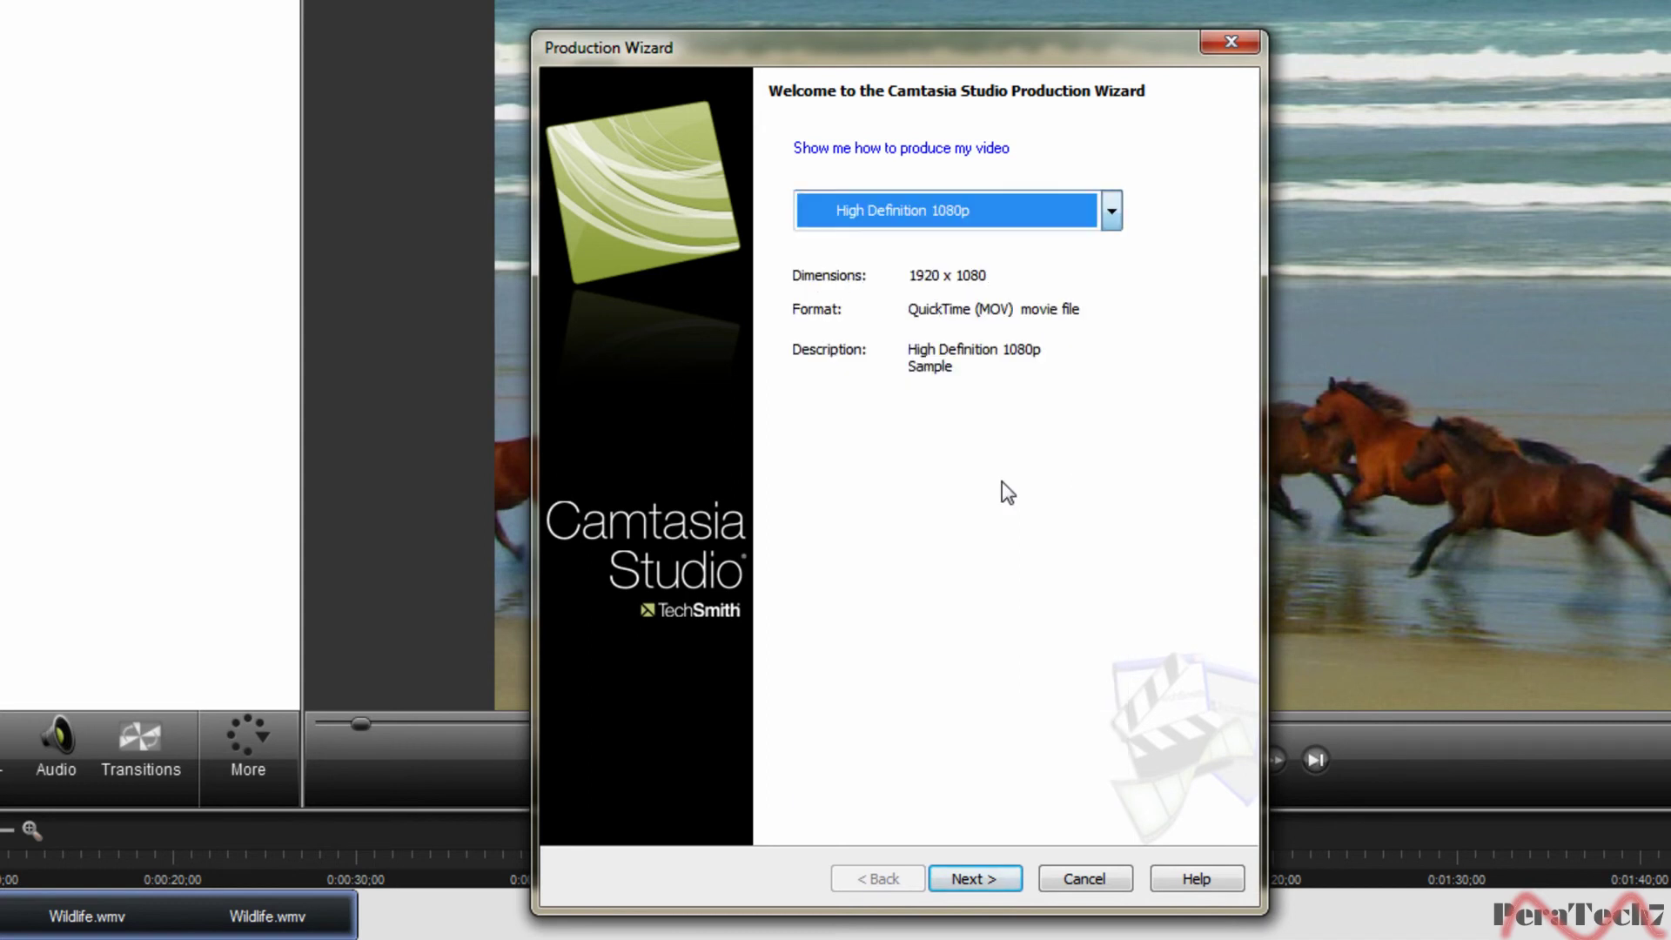
On the save-location page, turn off sub-folder organising and clear the Untitled production name.
left_click(1010, 879)
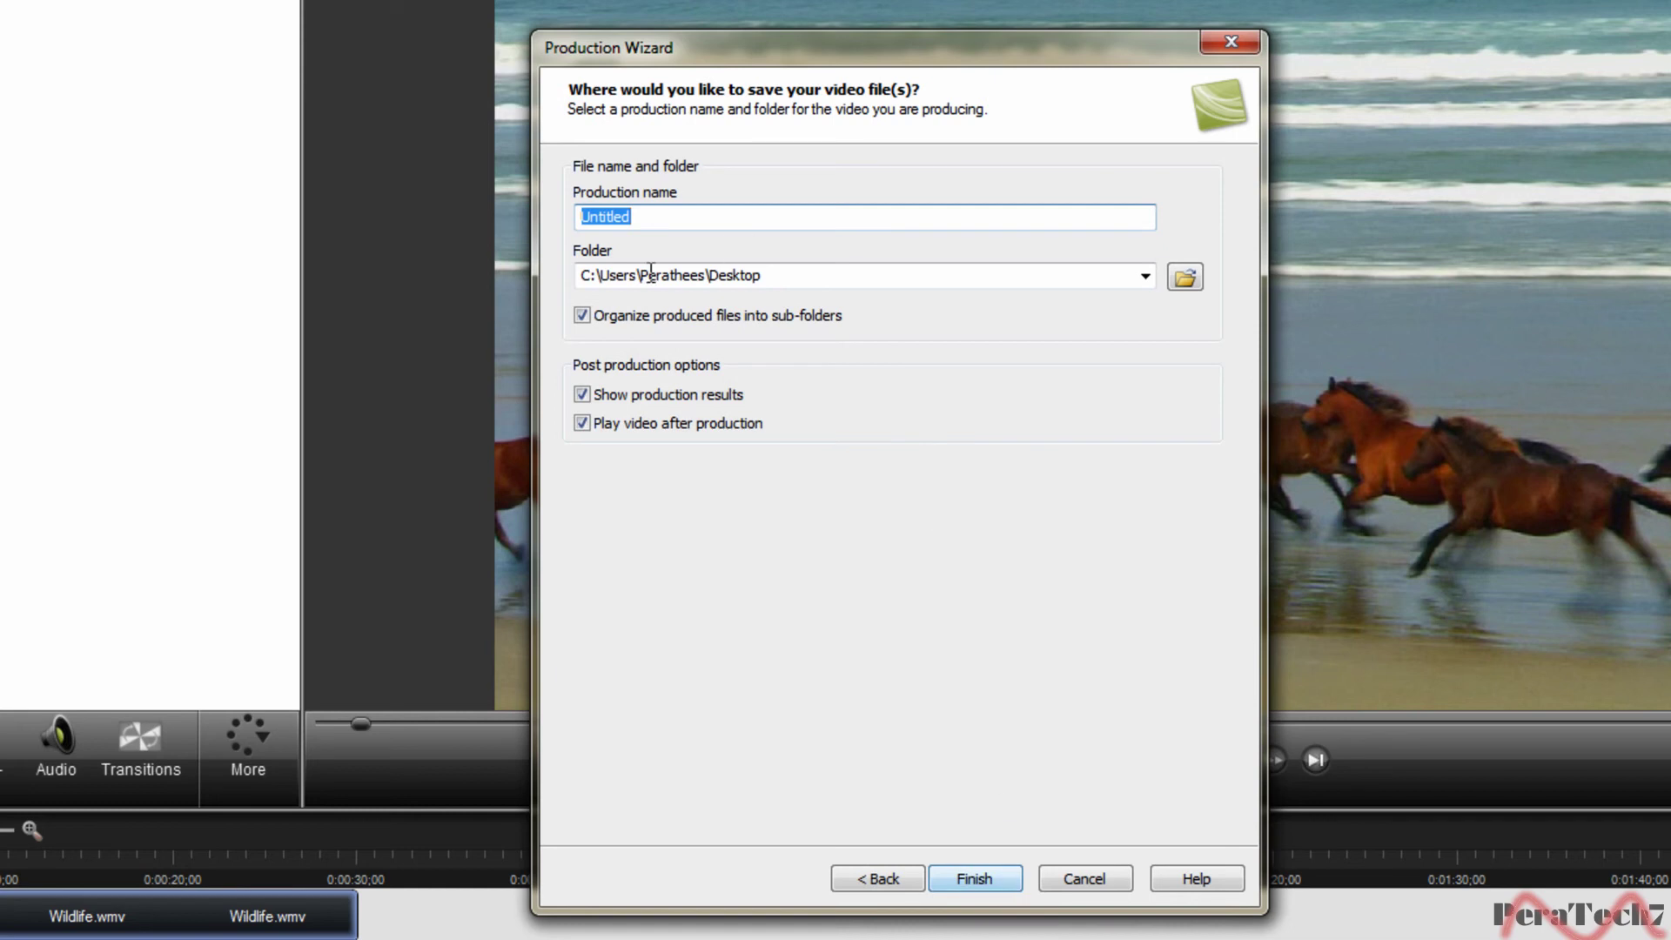
left_click(641, 318)
double_click(705, 222)
type("judi")
key("BackSpace")
key("BackSpace")
key("BackSpace")
key("BackSpace")
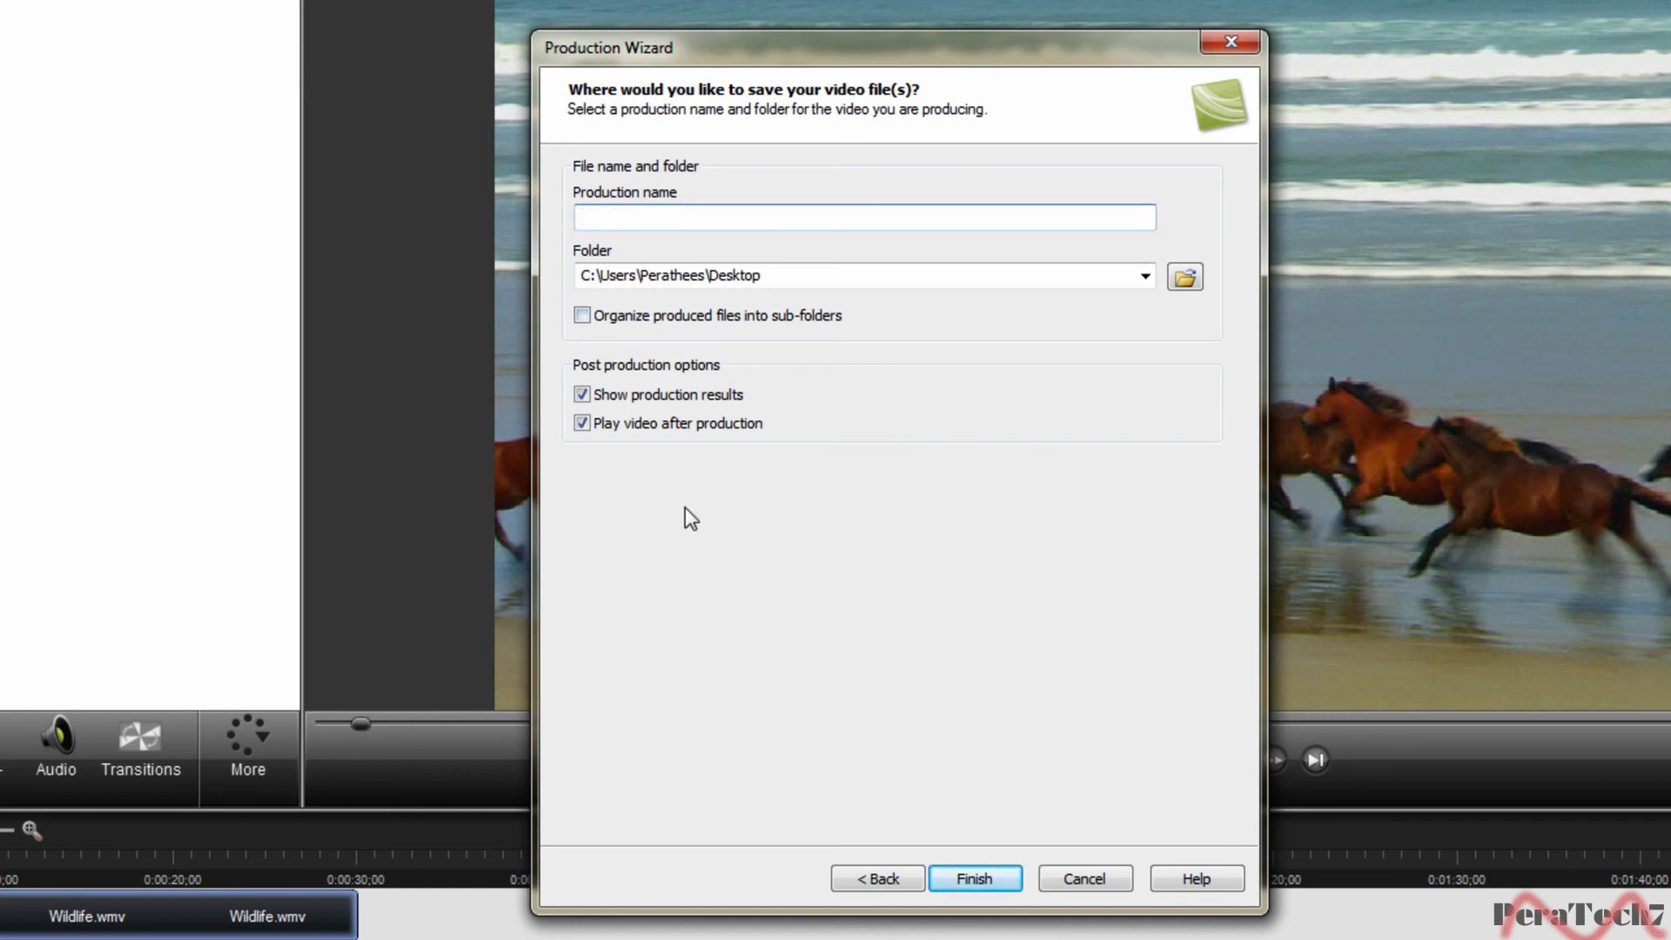